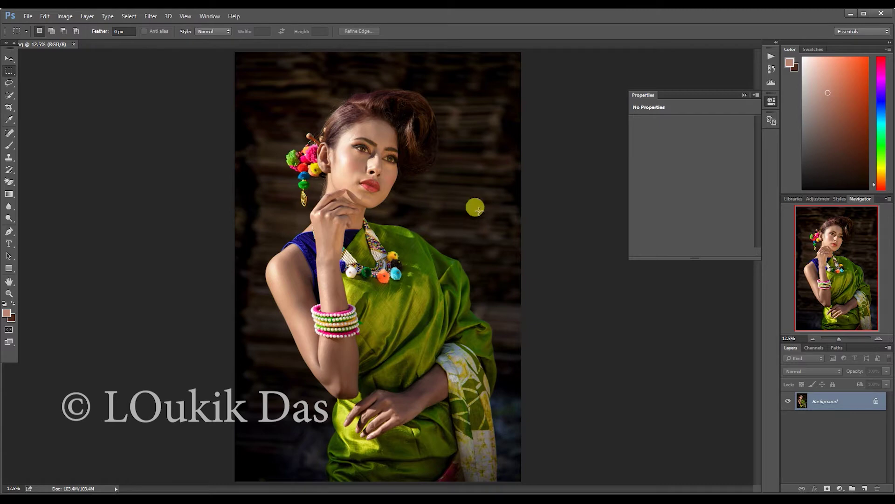
# - Duplicate the Background layer of the portrait
pyautogui.hotkey('ctrl', '+')
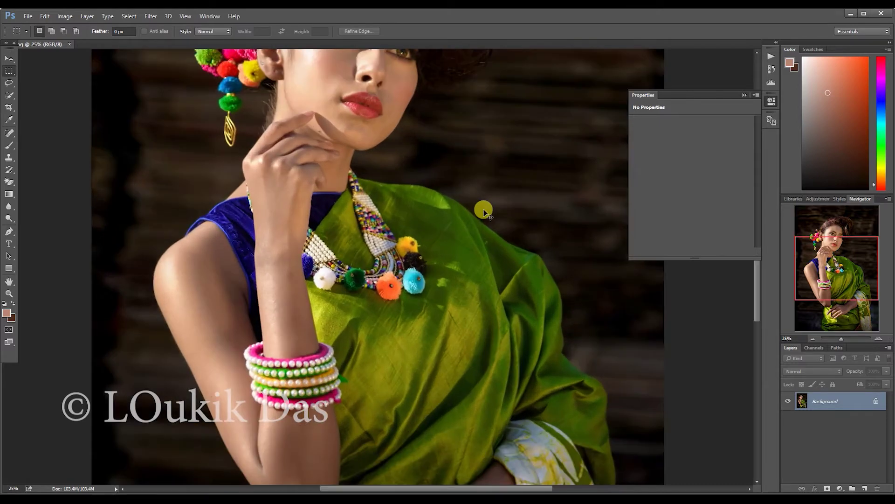
pyautogui.moveTo(860, 261); pyautogui.dragTo(858, 245)
pyautogui.hotkey('ctrl', '-')
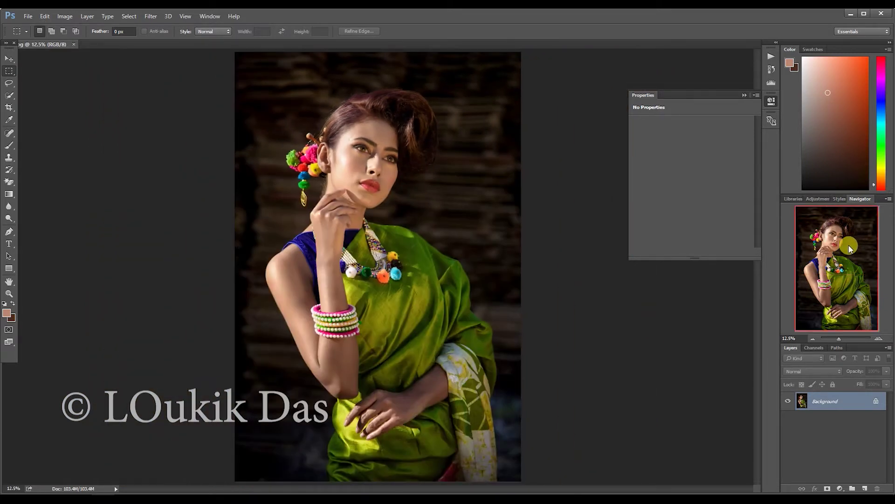
pyautogui.moveTo(834, 401); pyautogui.dragTo(865, 488)
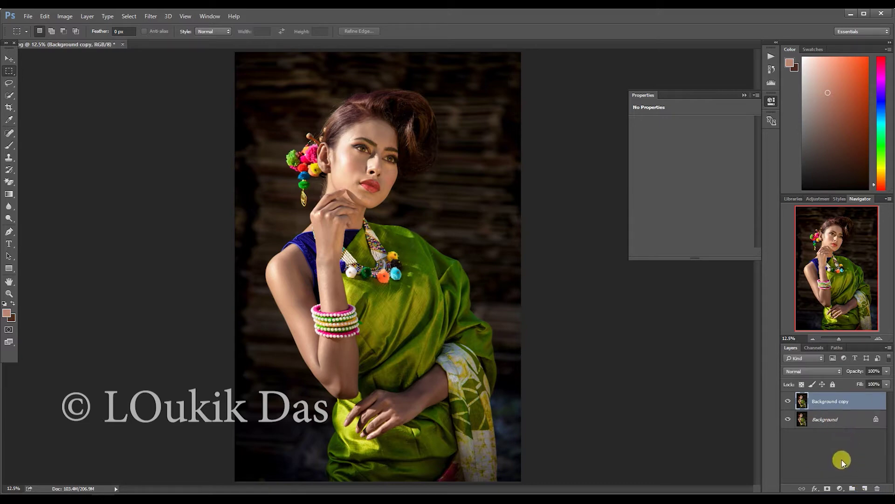
# - Add a gradient fill layer above the Background copy layer
pyautogui.click(840, 488)
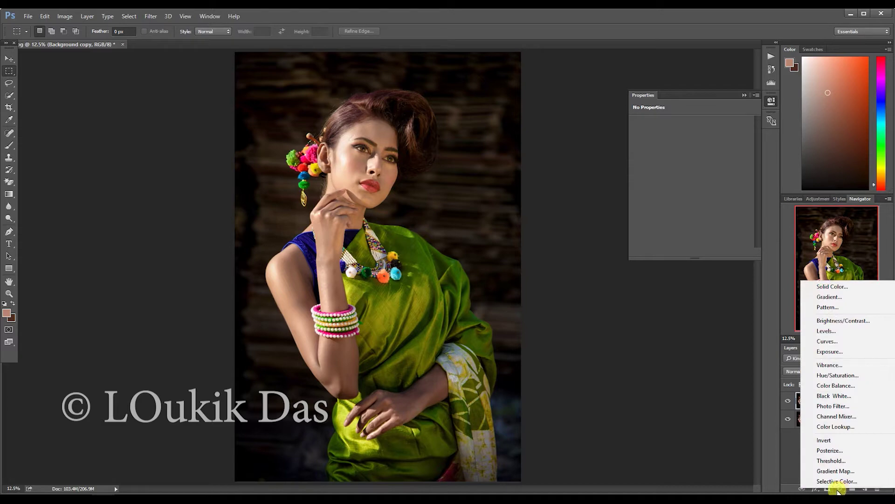
pyautogui.click(765, 442)
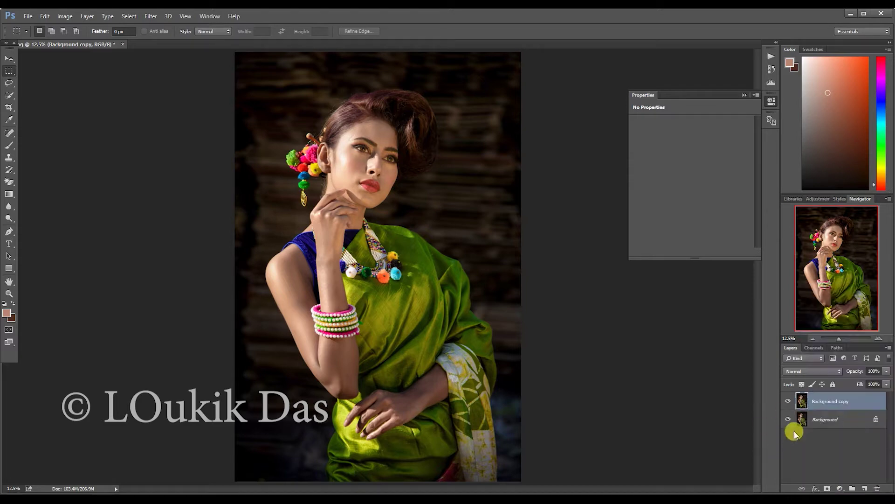
pyautogui.click(829, 420)
pyautogui.click(843, 400)
pyautogui.click(840, 488)
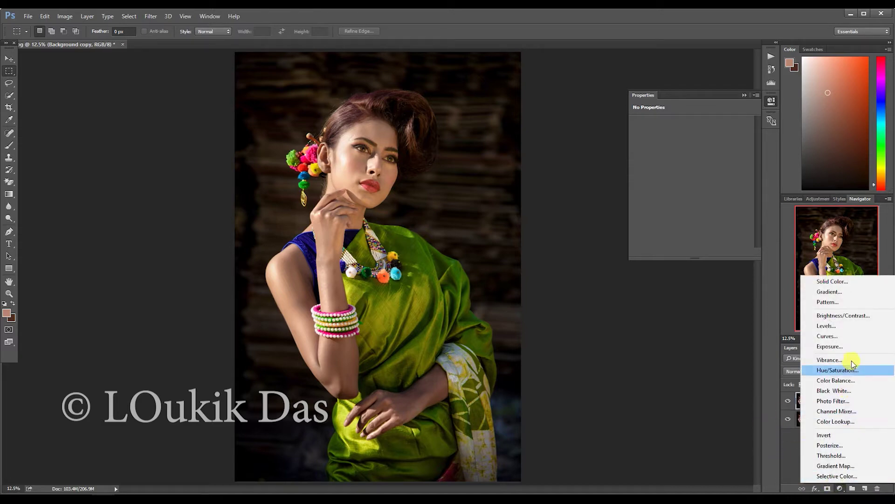
pyautogui.click(835, 292)
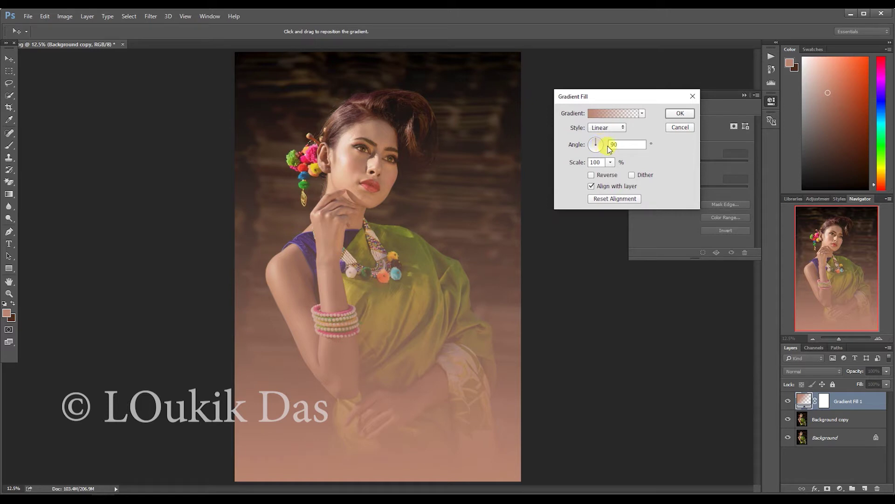
# - Set the starting colour stop of the fill layer's gradient to orange f46700
pyautogui.click(620, 113)
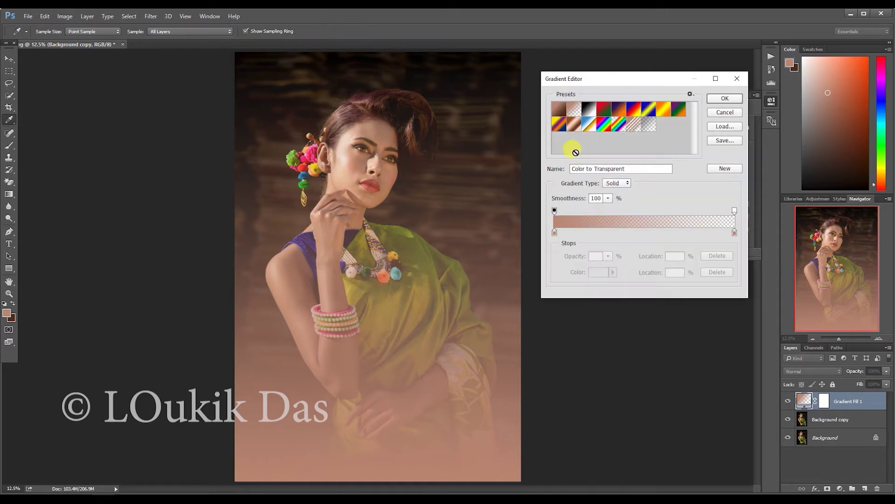
pyautogui.doubleClick(554, 232)
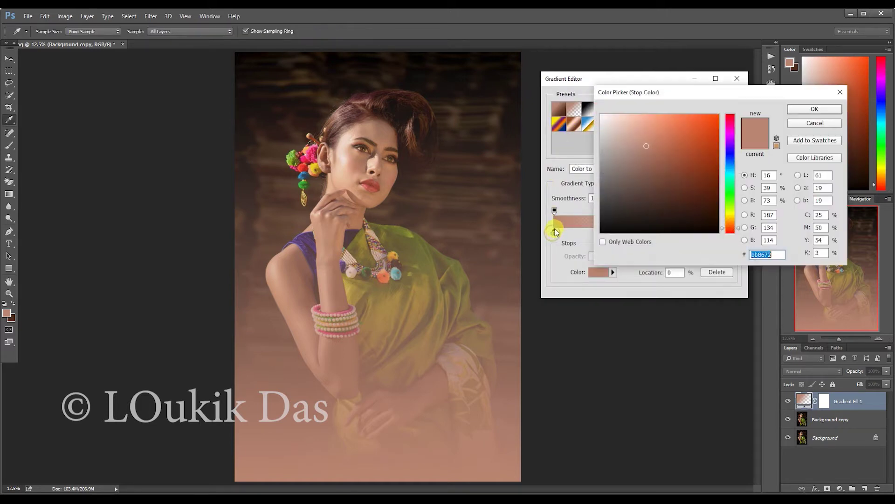
pyautogui.click(712, 134)
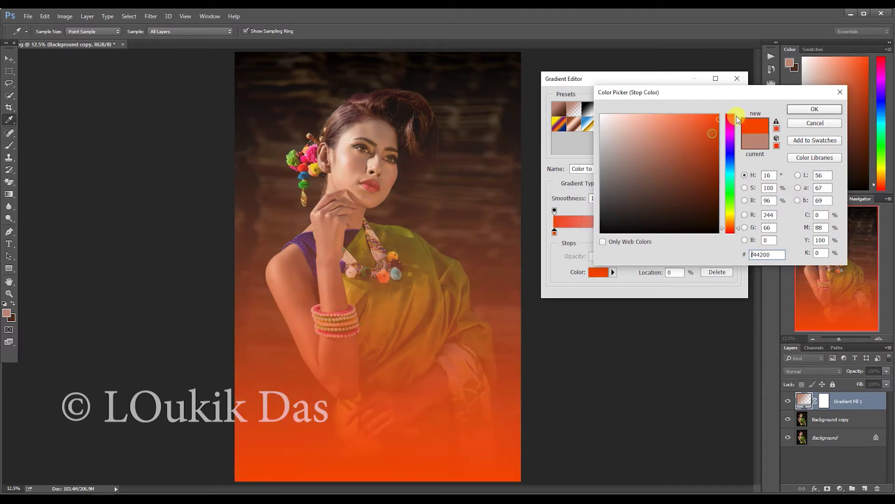
pyautogui.click(731, 115)
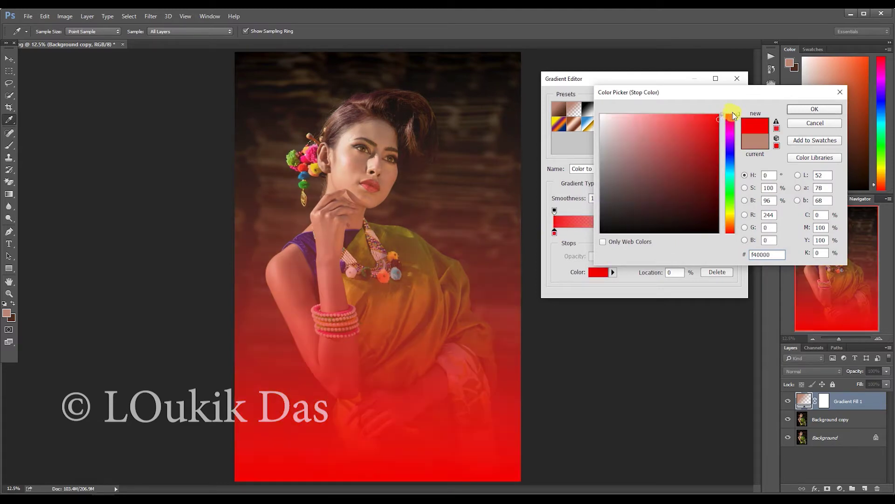
pyautogui.click(731, 233)
pyautogui.click(730, 225)
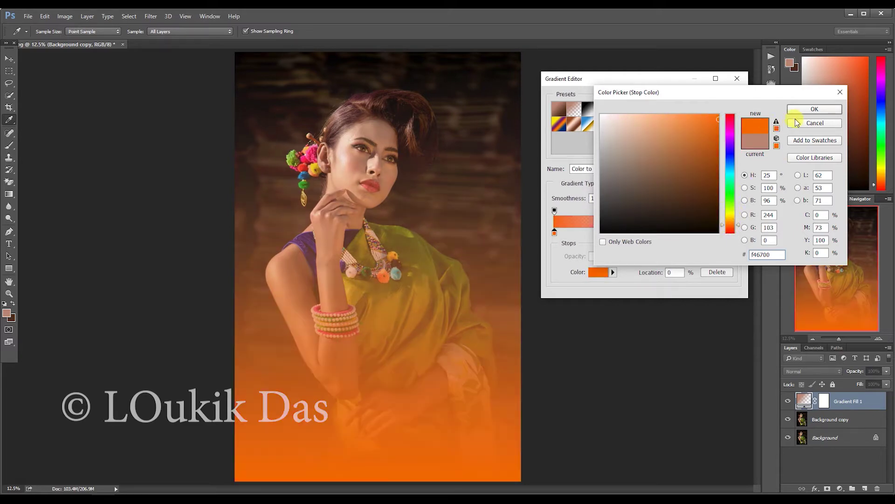
pyautogui.click(815, 109)
# - Set the gradient's end colour stop to yellow fcff00 and accept the edited gradient
pyautogui.doubleClick(734, 232)
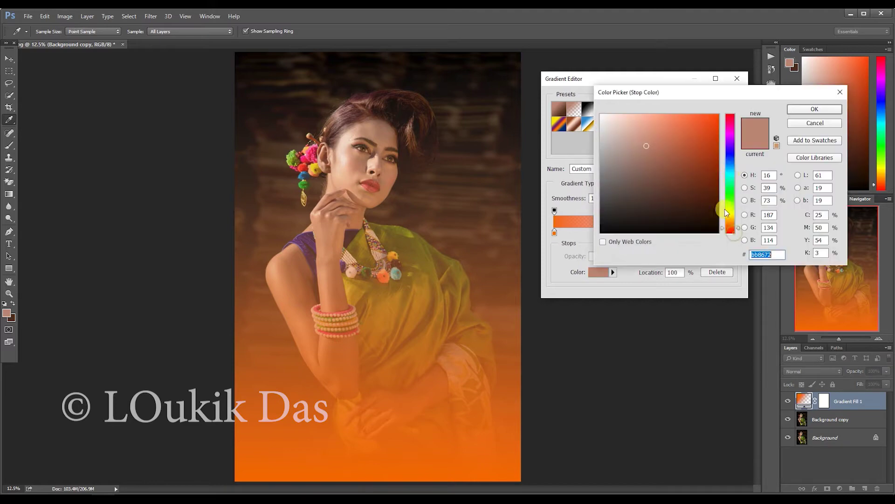
pyautogui.click(731, 213)
pyautogui.moveTo(694, 142); pyautogui.dragTo(718, 115)
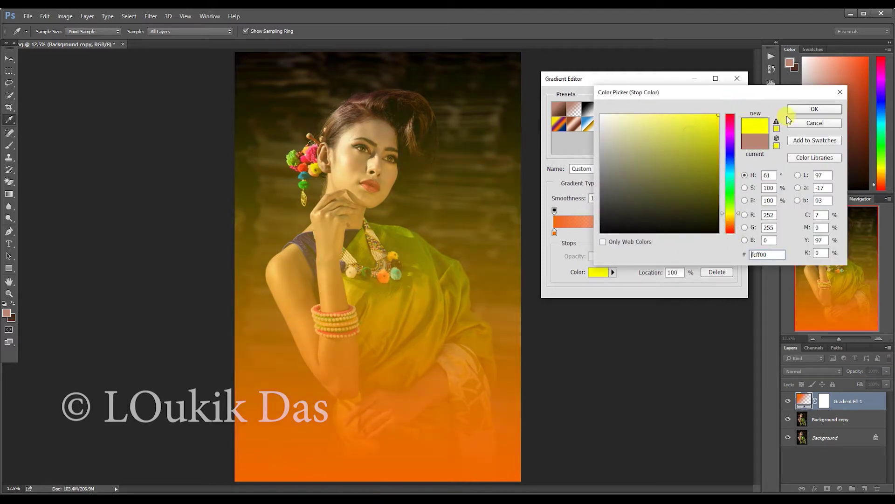
pyautogui.click(814, 109)
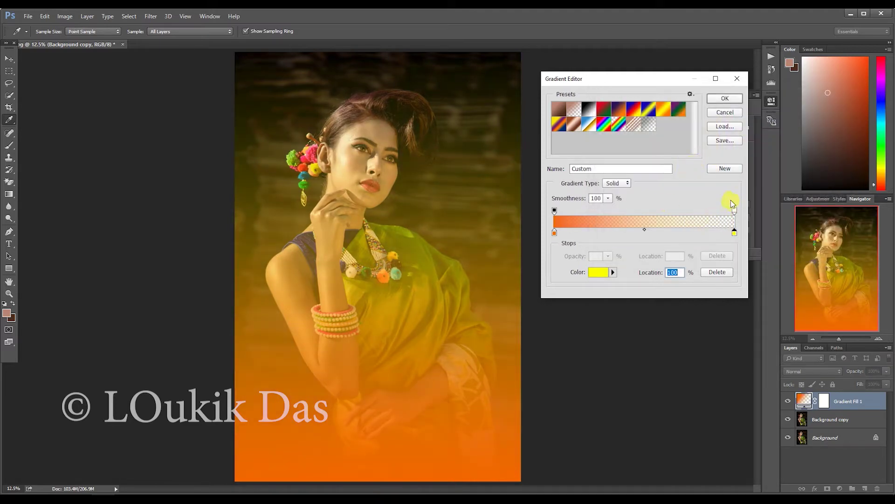
pyautogui.click(722, 99)
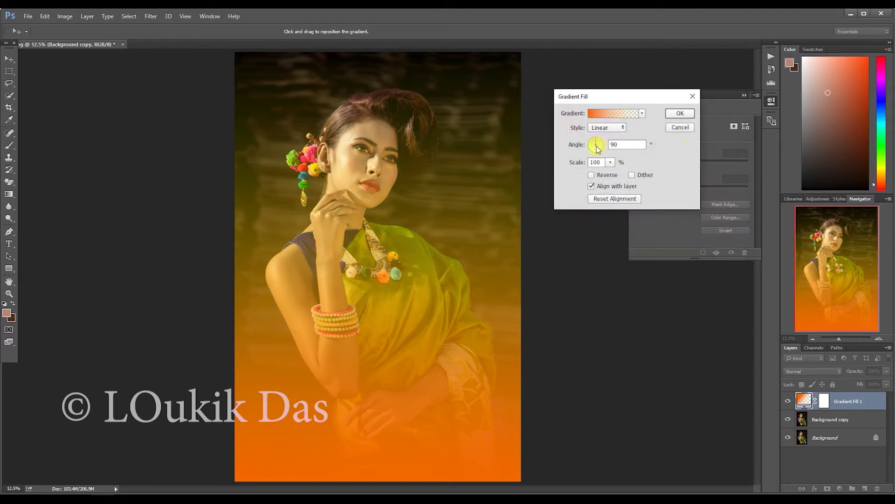
# - Set the gradient fill's angle to -32.47° and its scale to 112%, then apply the fill
pyautogui.moveTo(604, 148)
pyautogui.mouseDown()
pyautogui.moveTo(590, 155)
pyautogui.moveTo(601, 148)
pyautogui.mouseUp()
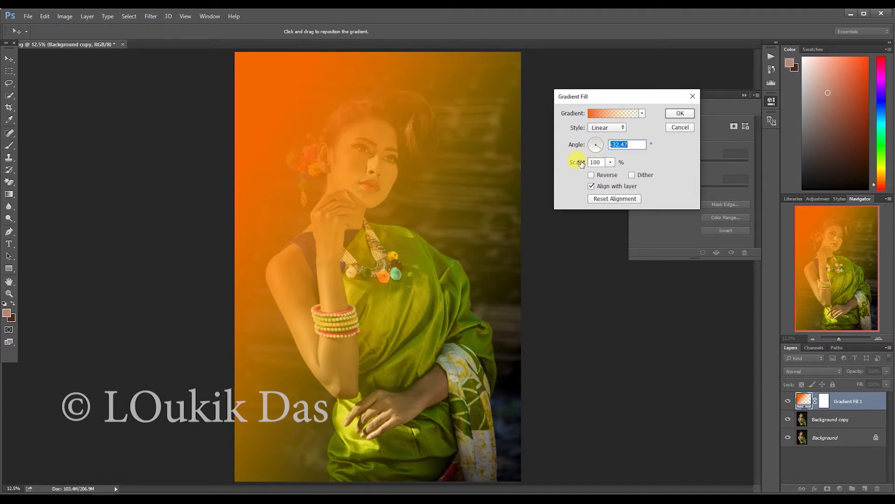
pyautogui.moveTo(582, 162); pyautogui.dragTo(585, 162)
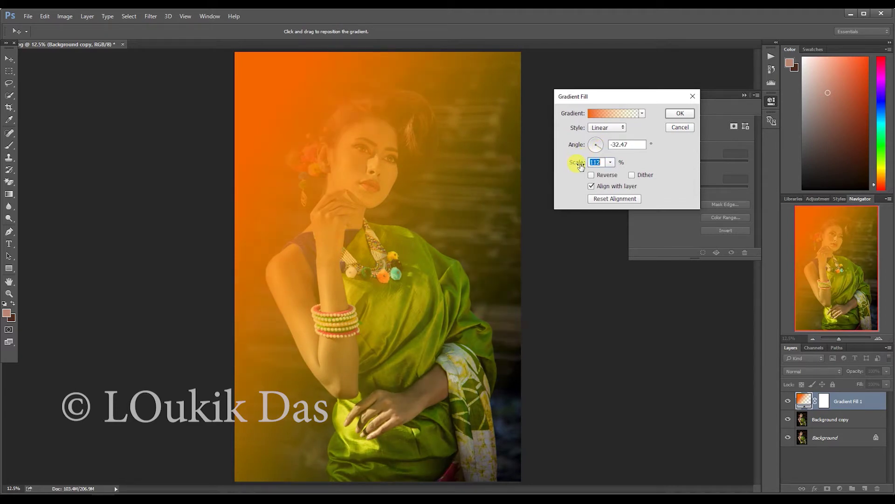
pyautogui.click(679, 114)
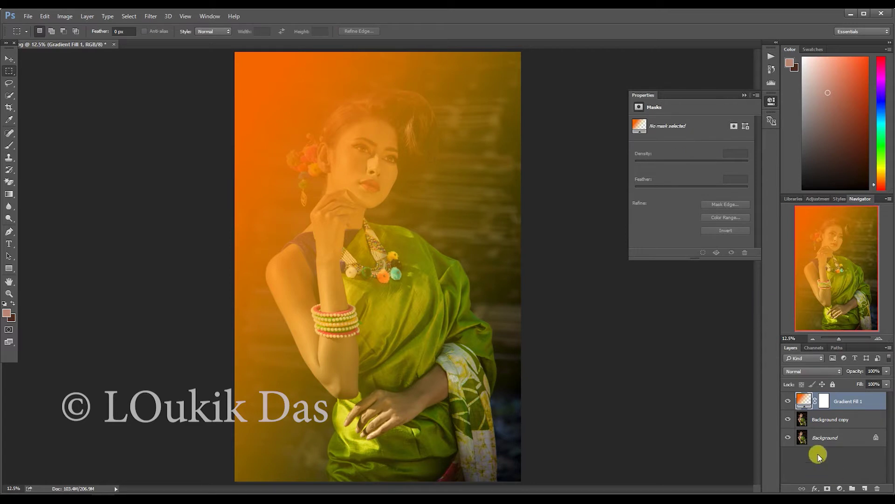
# - Set the orange gradient fill layer to Screen blend mode at 24% opacity
pyautogui.click(835, 370)
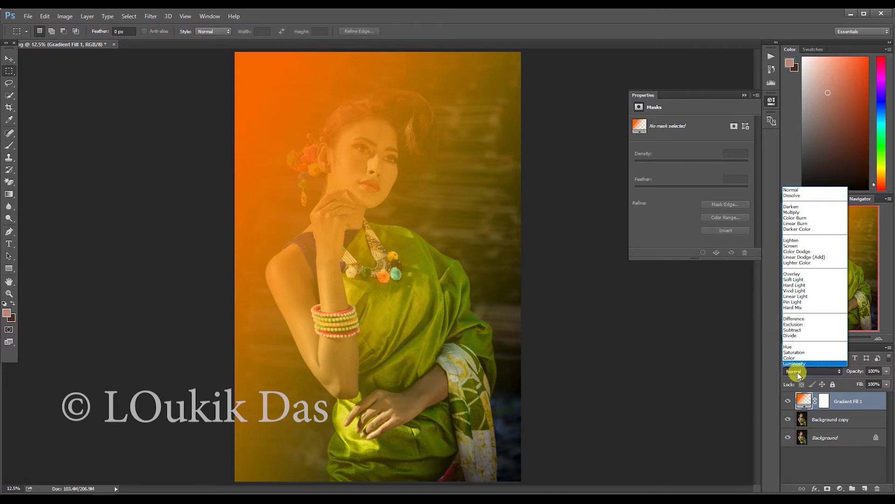
pyautogui.click(804, 245)
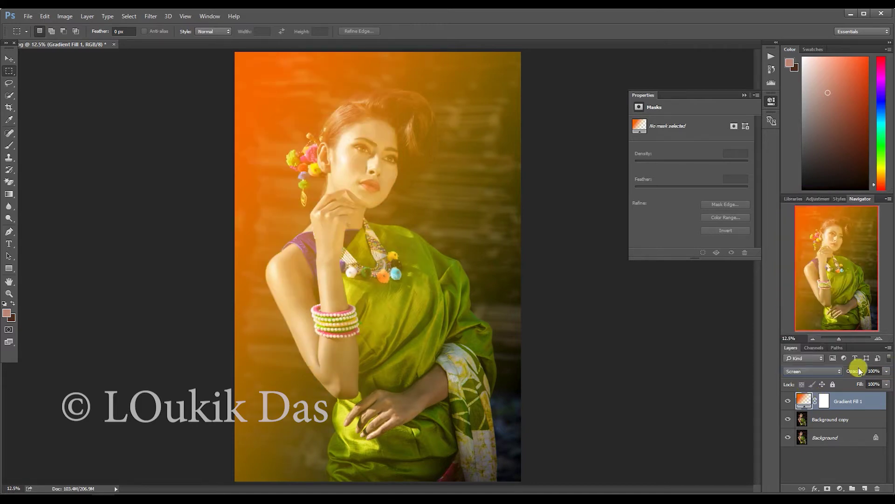
pyautogui.moveTo(859, 371); pyautogui.dragTo(831, 374)
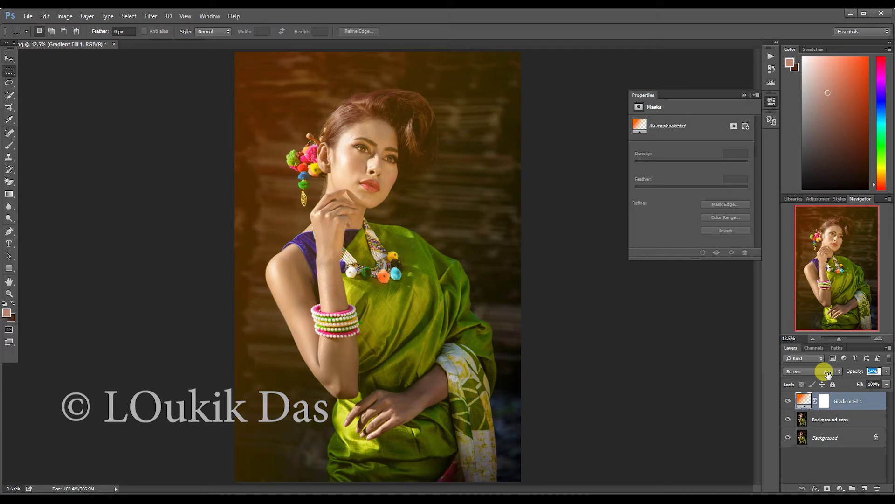
pyautogui.moveTo(827, 374); pyautogui.dragTo(822, 373)
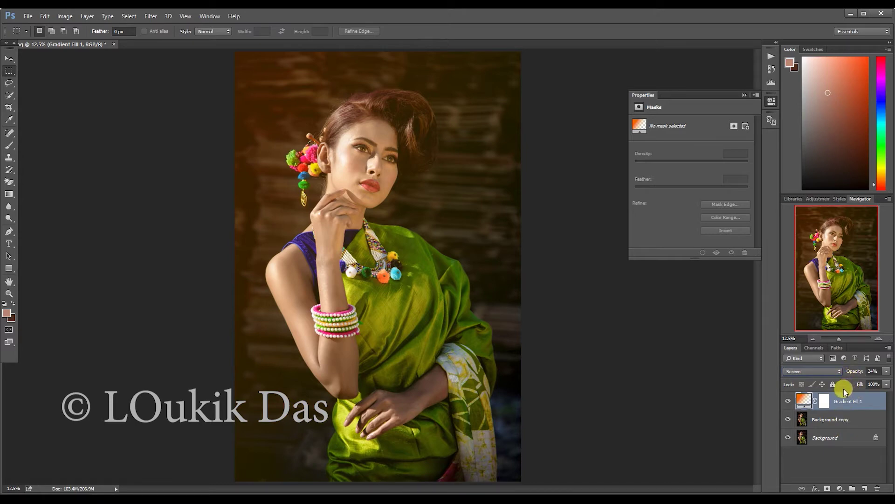
# - Add a second gradient fill layer on top and set its gradient's starting colour stop to bright yellow
pyautogui.click(841, 489)
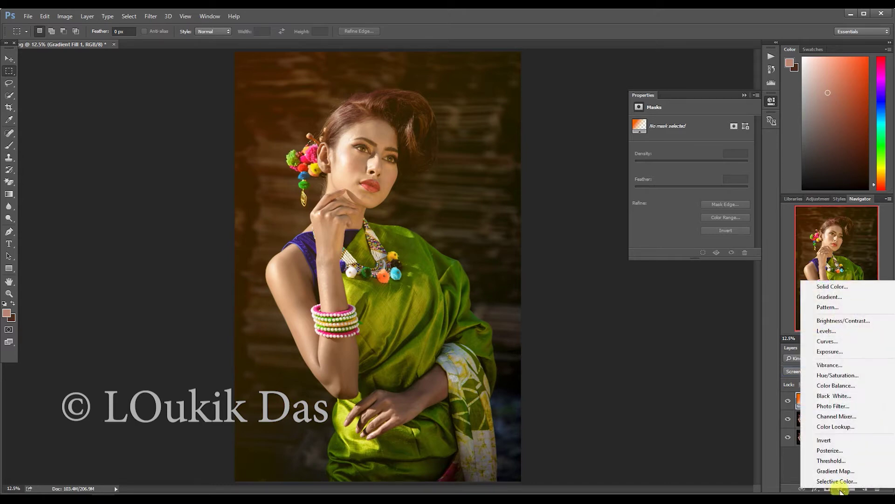
pyautogui.click(829, 296)
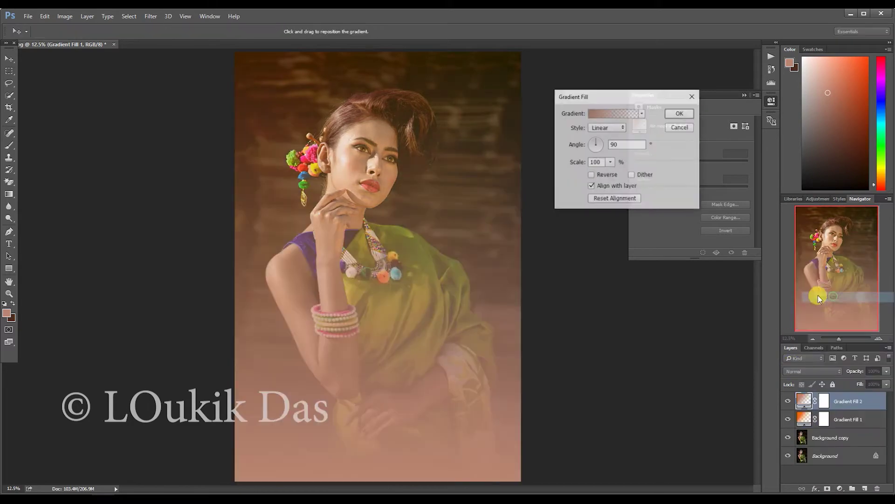
pyautogui.click(611, 115)
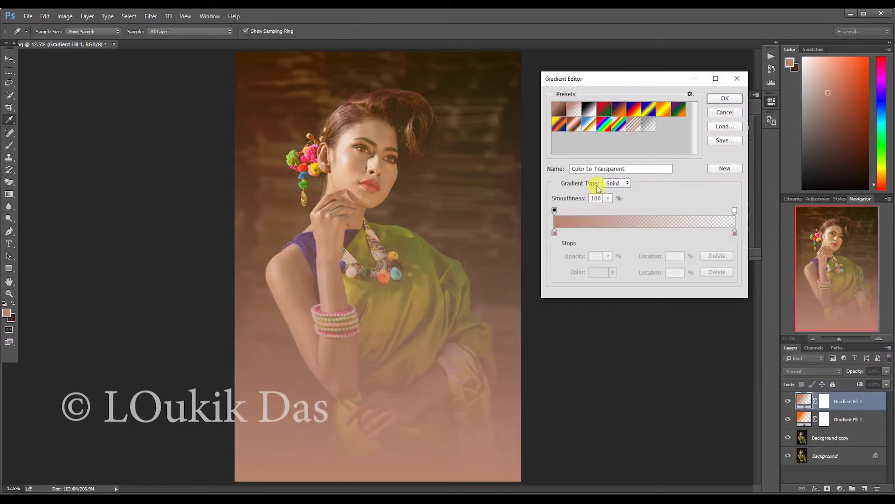
pyautogui.click(554, 232)
pyautogui.doubleClick(554, 233)
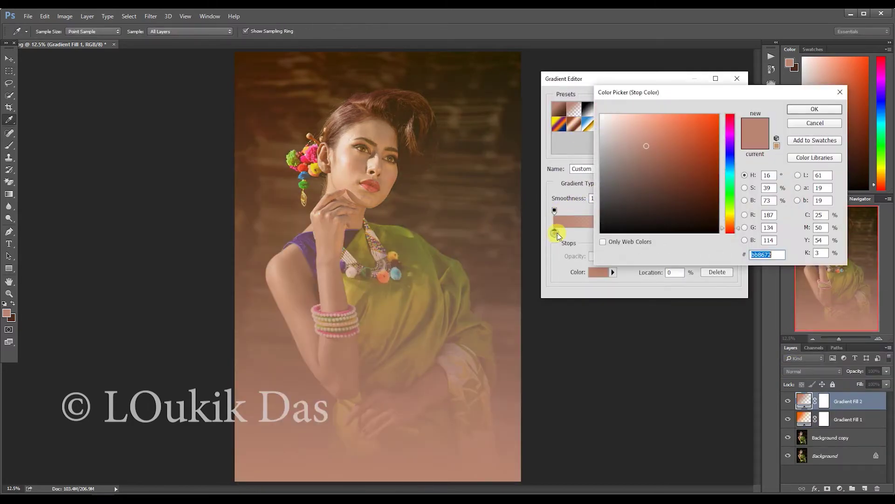
pyautogui.moveTo(726, 206); pyautogui.dragTo(730, 213)
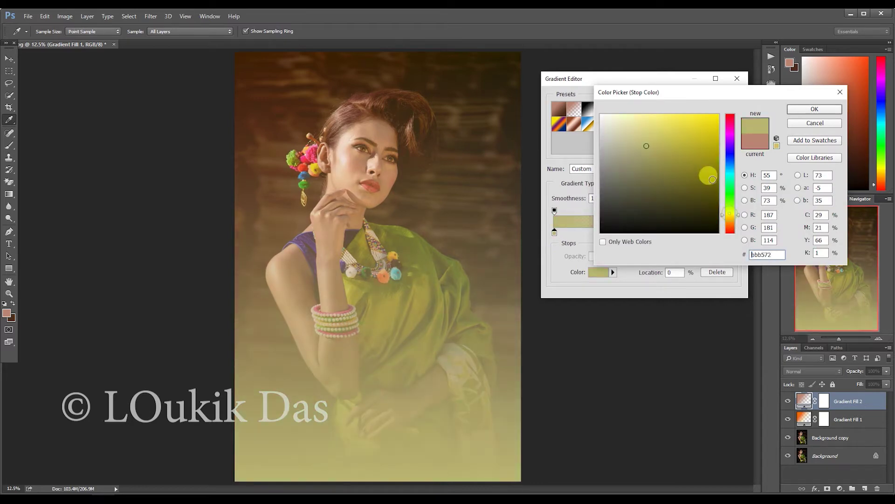
pyautogui.click(718, 115)
pyautogui.click(800, 107)
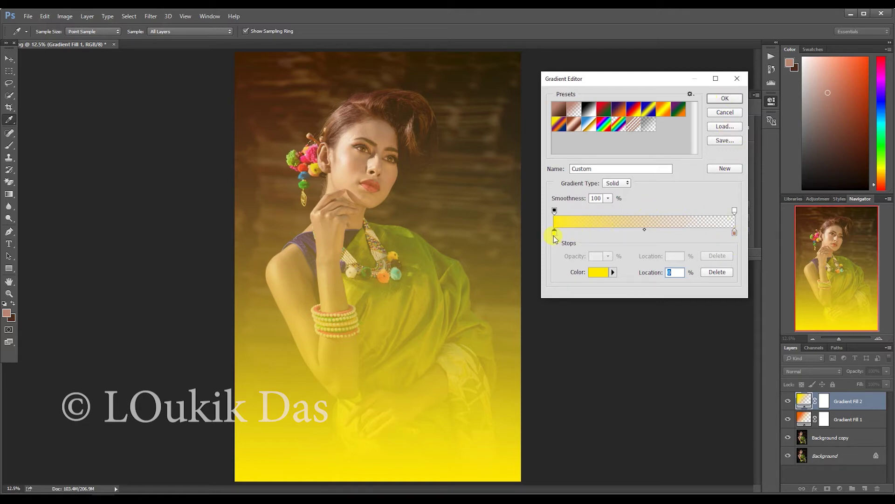
# - Set the second gradient's end colour stop to pale cream f9ddb2 and accept the edited gradient
pyautogui.click(735, 234)
pyautogui.doubleClick(736, 233)
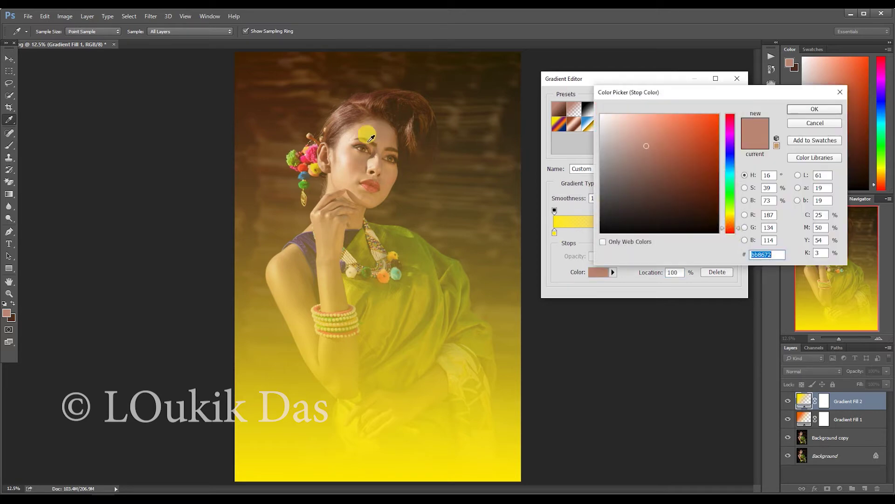
pyautogui.click(399, 150)
pyautogui.click(646, 116)
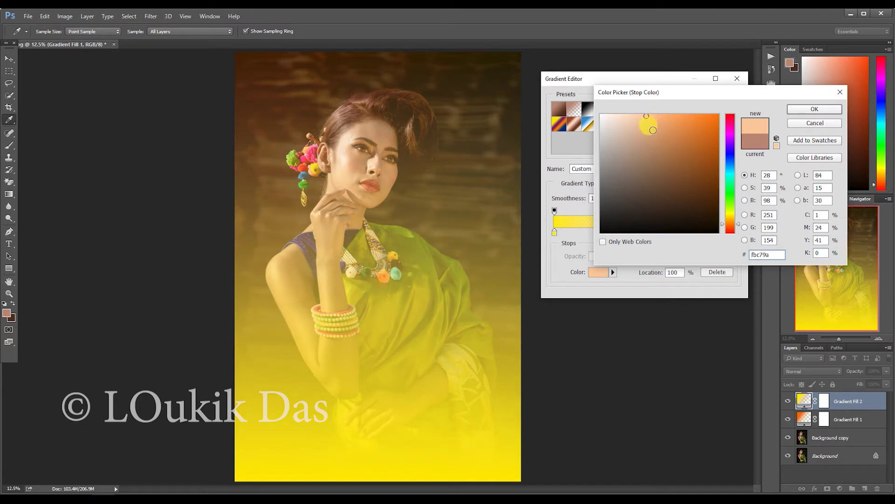
pyautogui.click(655, 118)
pyautogui.click(654, 116)
pyautogui.click(641, 115)
pyautogui.click(634, 117)
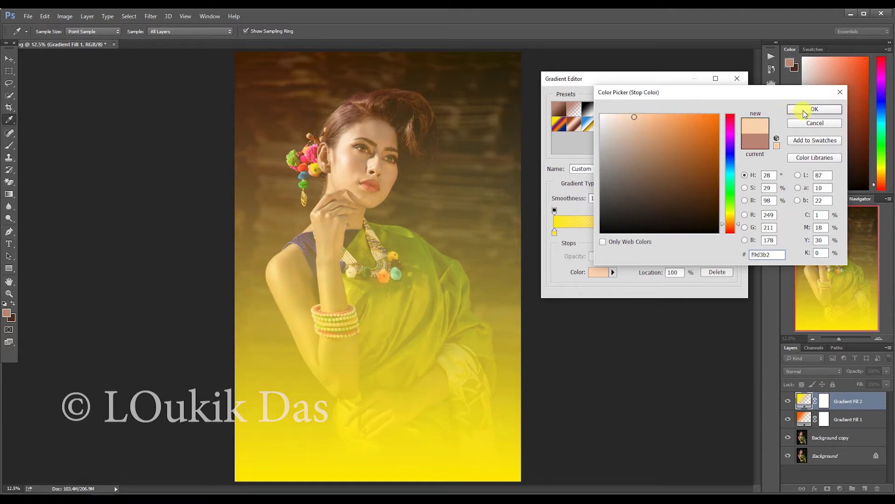
pyautogui.click(734, 221)
pyautogui.moveTo(733, 217); pyautogui.dragTo(734, 219)
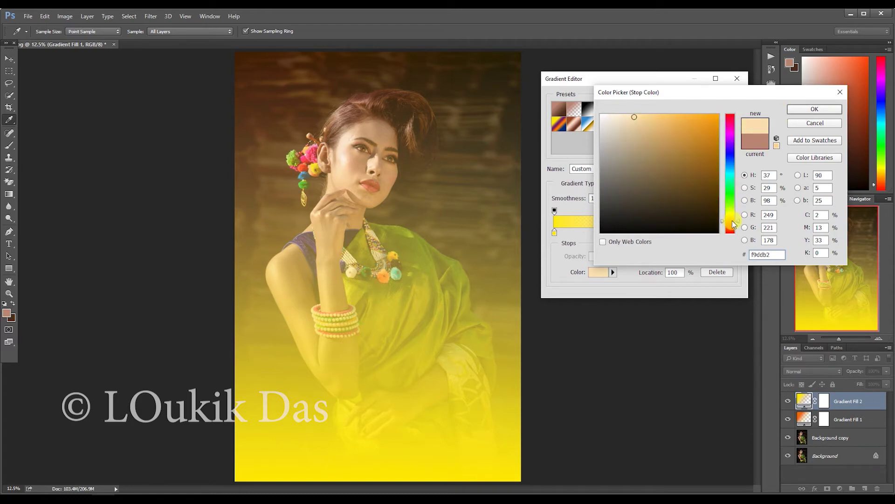
pyautogui.click(813, 110)
pyautogui.click(799, 110)
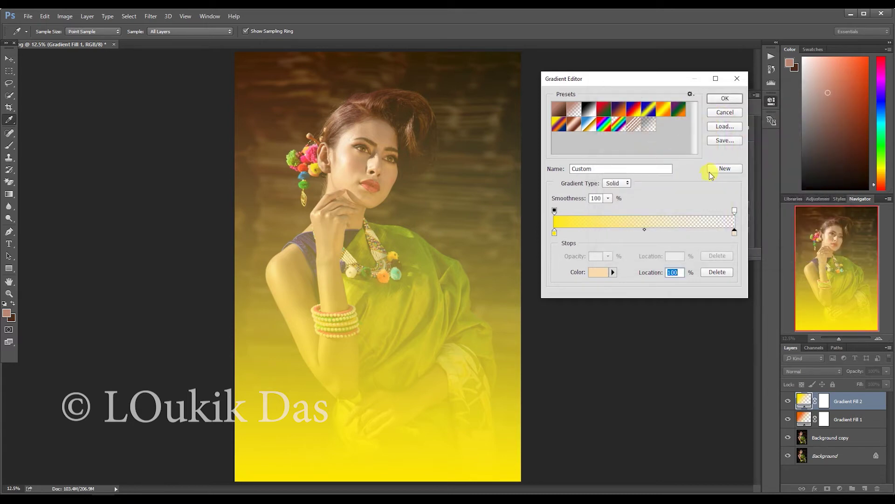
pyautogui.click(717, 99)
# - Set the yellow gradient fill's angle to -164.05° and apply the fill
pyautogui.moveTo(594, 146); pyautogui.dragTo(587, 150)
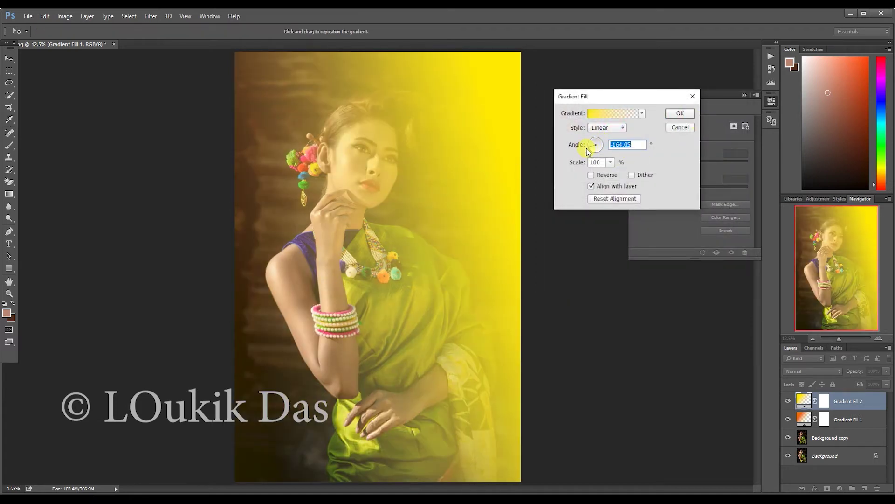
pyautogui.click(680, 115)
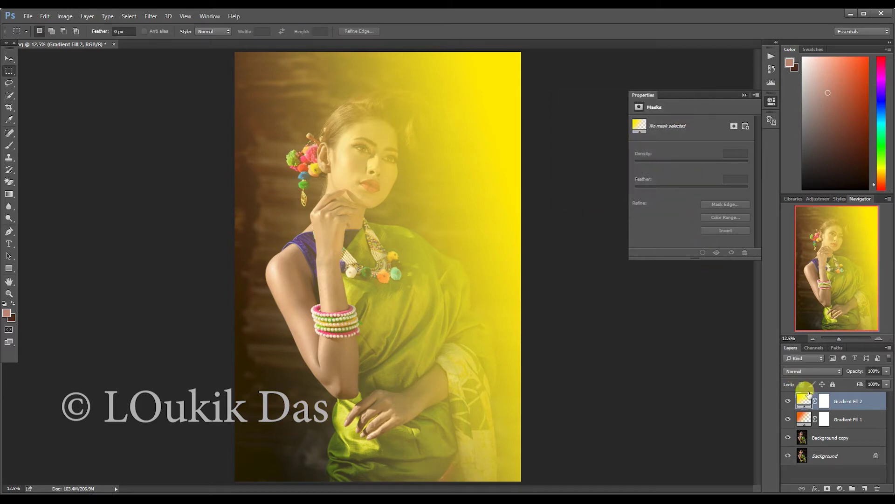
# - Set the yellow gradient fill layer to Overlay blend mode at 38% opacity
pyautogui.click(818, 371)
pyautogui.click(816, 275)
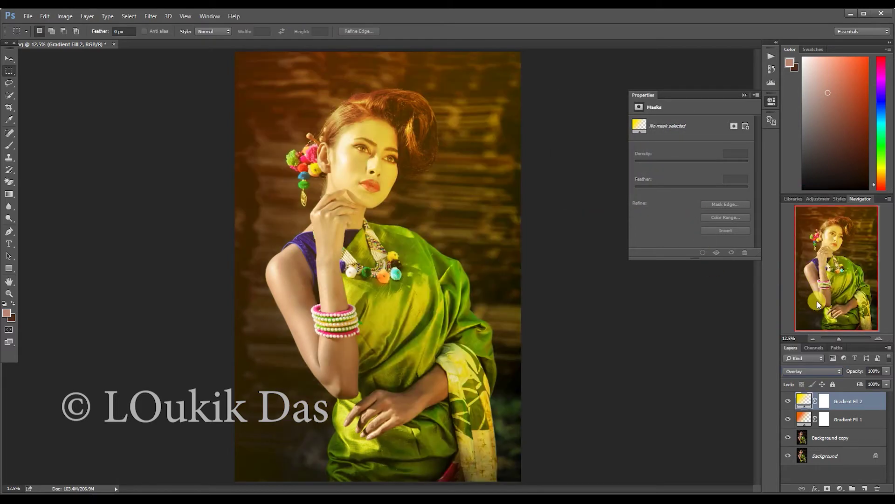
pyautogui.moveTo(853, 370); pyautogui.dragTo(813, 370)
# - Try Screen blend mode on the yellow gradient fill layer, and return it to Overlay at 28% opacity
pyautogui.click(812, 369)
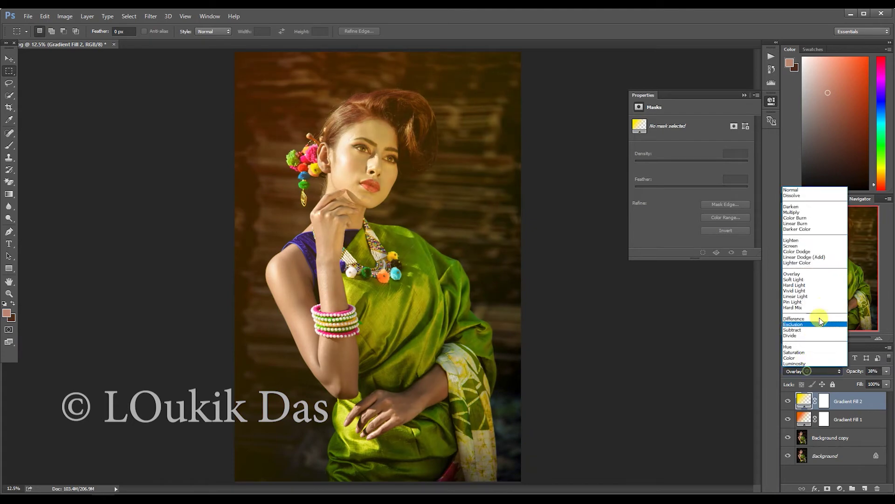
pyautogui.click(807, 246)
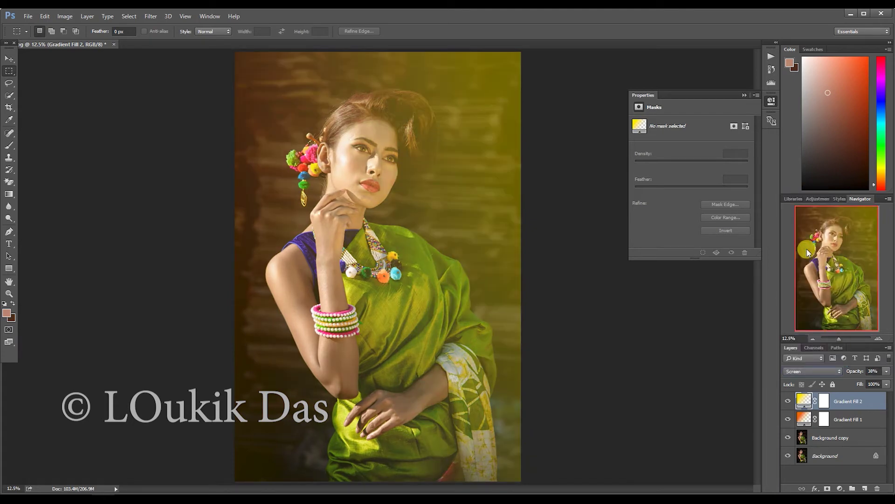
pyautogui.click(800, 371)
pyautogui.click(813, 274)
pyautogui.moveTo(860, 372); pyautogui.dragTo(835, 380)
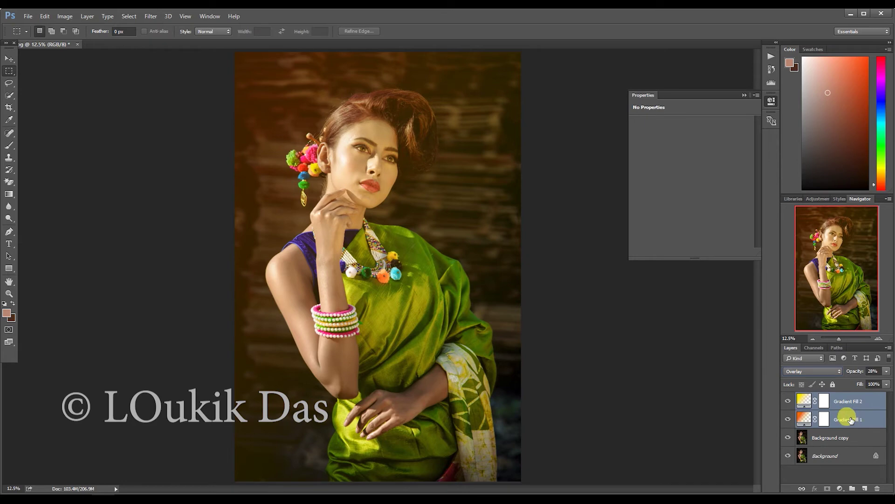
# - Group the two gradient fill layers, expand the group and toggle its visibility to compare the photo with and without the gradients
pyautogui.hotkey('ctrl', 'g')
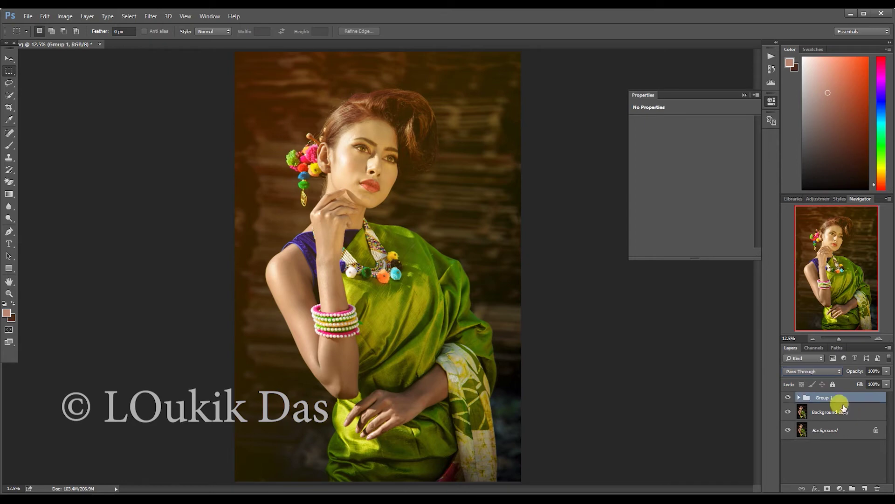
pyautogui.click(798, 398)
pyautogui.click(788, 398)
pyautogui.click(788, 397)
pyautogui.click(788, 398)
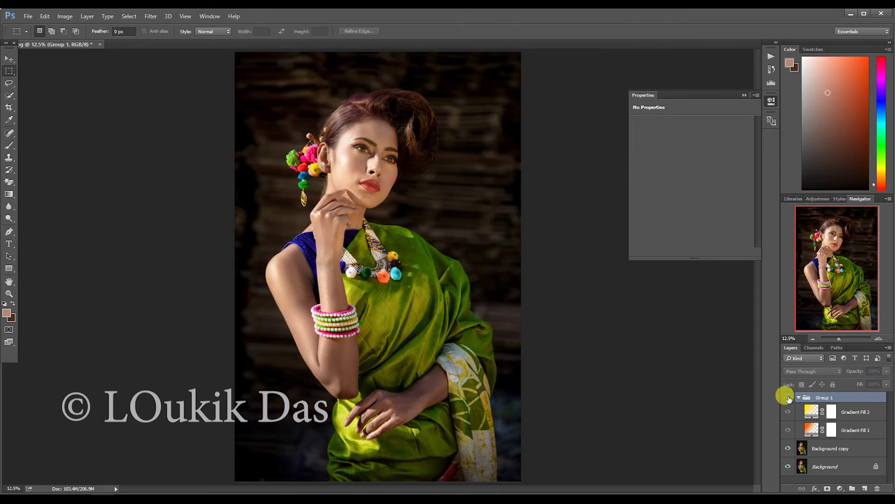
pyautogui.click(788, 398)
pyautogui.click(789, 397)
pyautogui.click(789, 397)
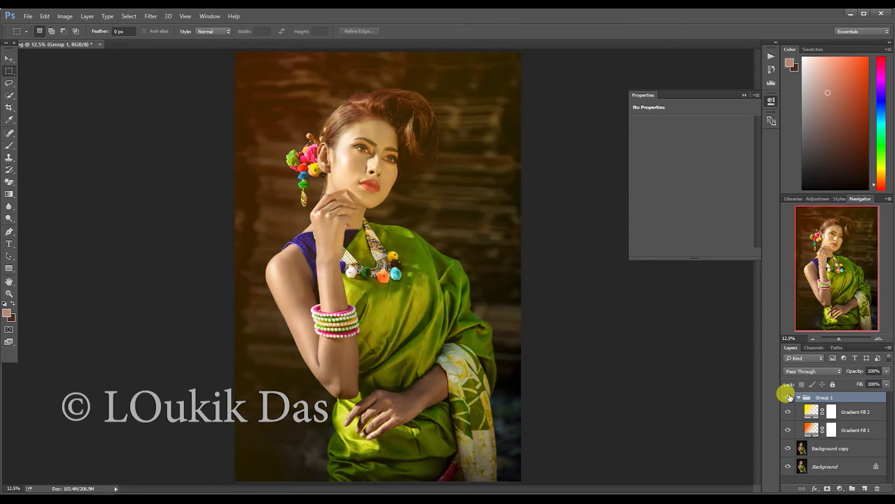
# - Add a third gradient fill layer above the yellow one inside the group, with its angle at 118.61°
pyautogui.click(839, 412)
pyautogui.click(841, 488)
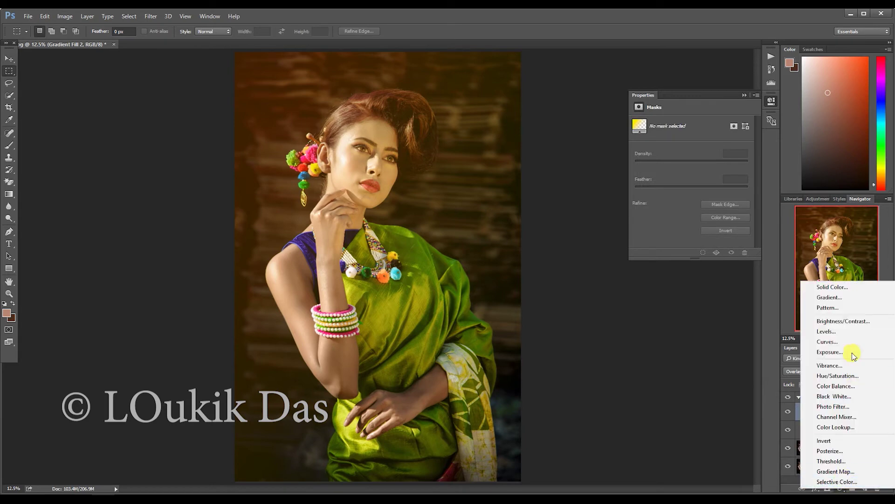
pyautogui.click(839, 298)
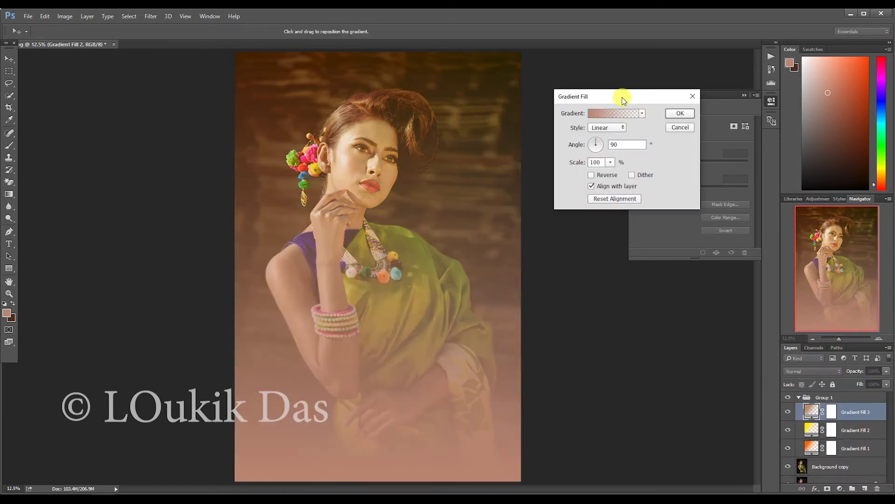
pyautogui.click(595, 143)
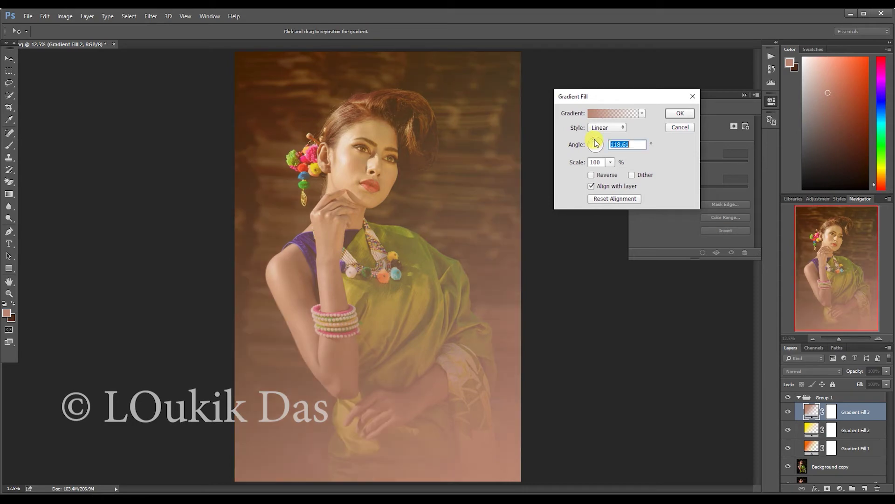
# - Set the third gradient's starting colour stop to dark blue 140d54 and its angle to 109.44°, and apply the fill
pyautogui.click(608, 115)
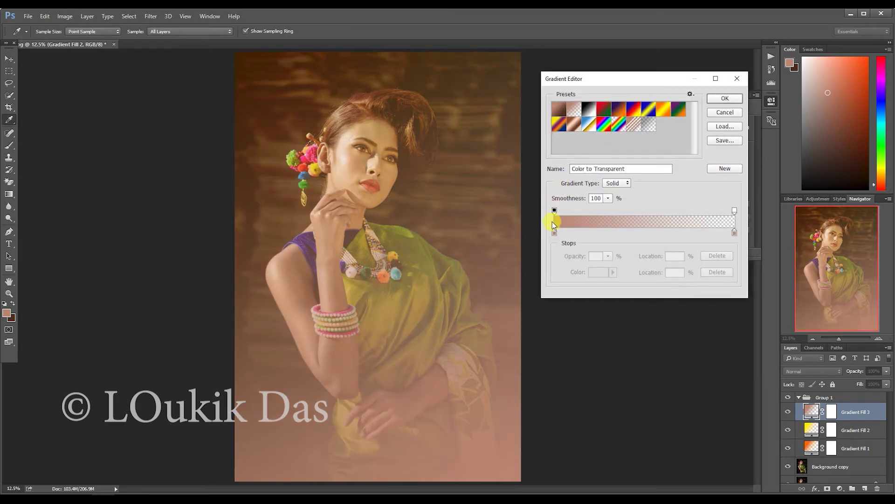
pyautogui.click(554, 232)
pyautogui.doubleClick(554, 232)
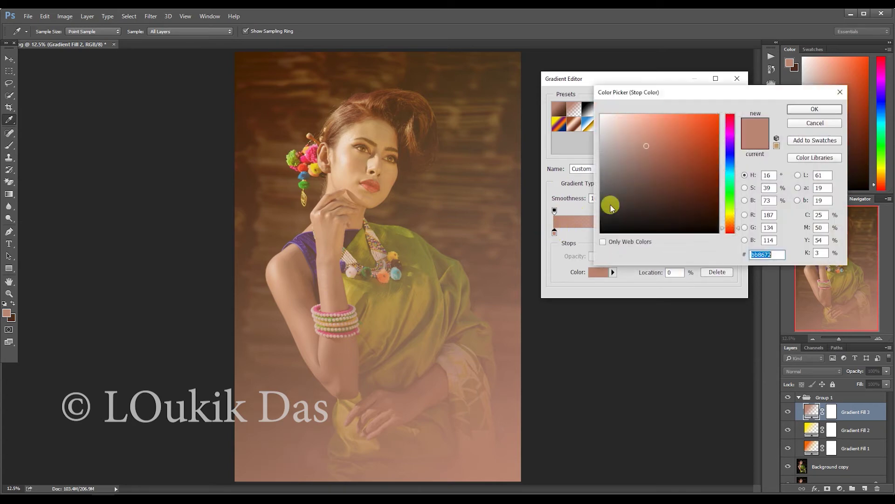
pyautogui.click(730, 154)
pyautogui.moveTo(693, 174)
pyautogui.mouseDown()
pyautogui.moveTo(692, 191)
pyautogui.moveTo(709, 154)
pyautogui.moveTo(702, 169)
pyautogui.moveTo(711, 157)
pyautogui.moveTo(709, 189)
pyautogui.moveTo(699, 194)
pyautogui.mouseUp()
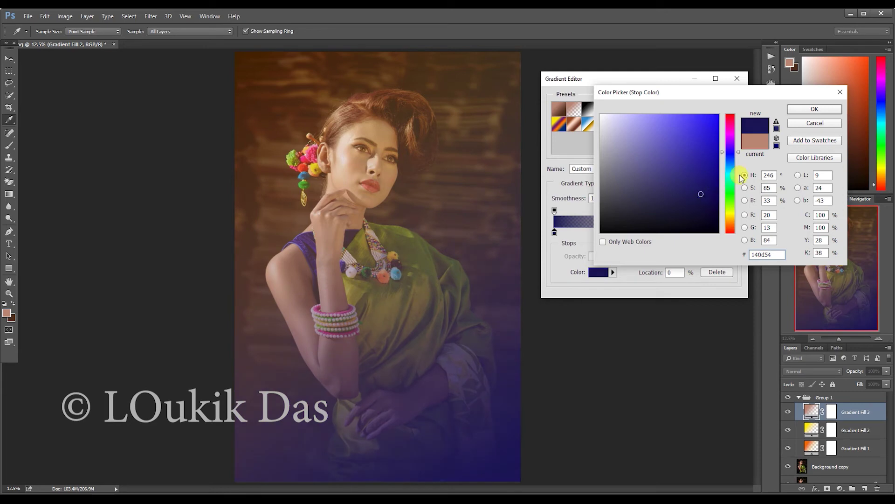
pyautogui.click(799, 111)
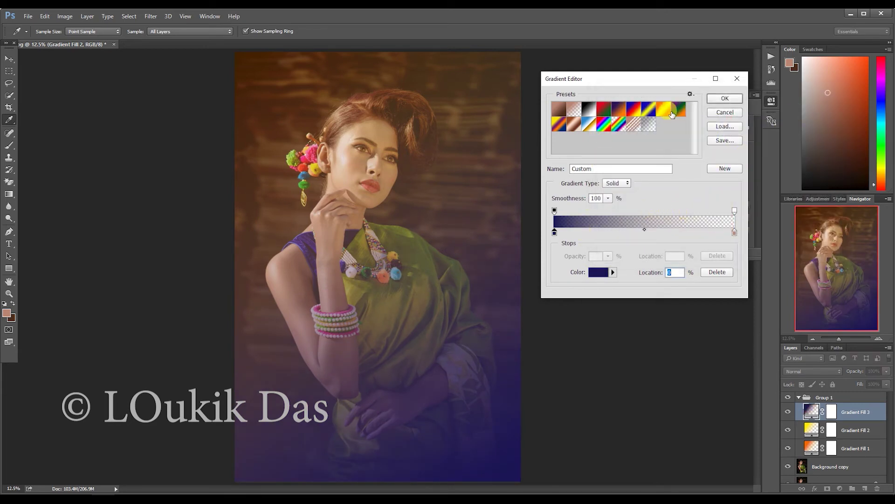
pyautogui.click(725, 99)
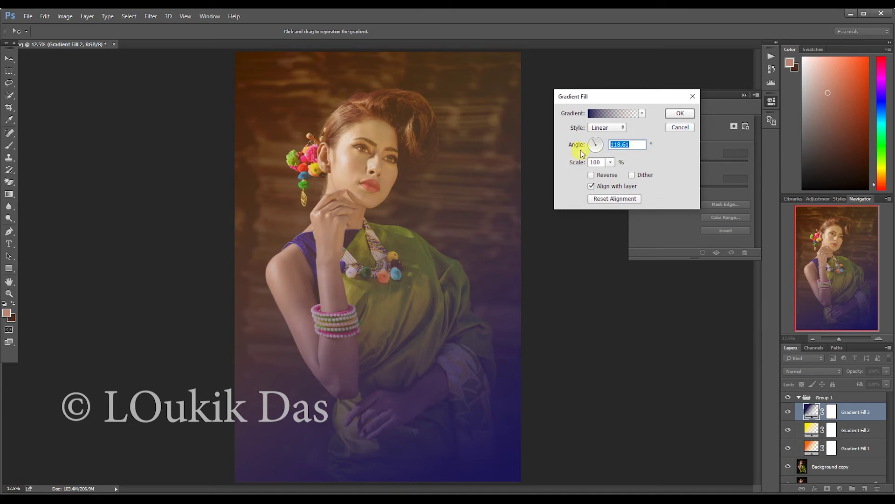
pyautogui.moveTo(602, 145); pyautogui.dragTo(595, 140)
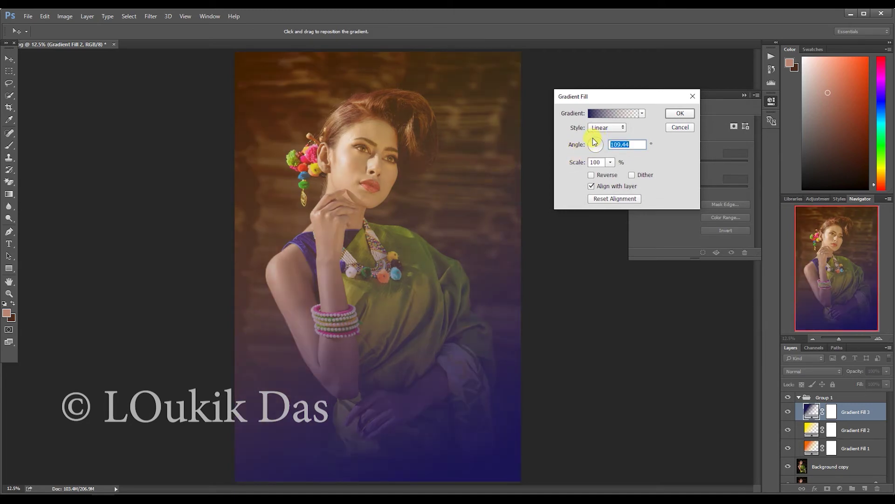
pyautogui.click(680, 114)
# - Try Exclusion blend mode at 55% opacity on the dark blue gradient fill layer
pyautogui.click(792, 371)
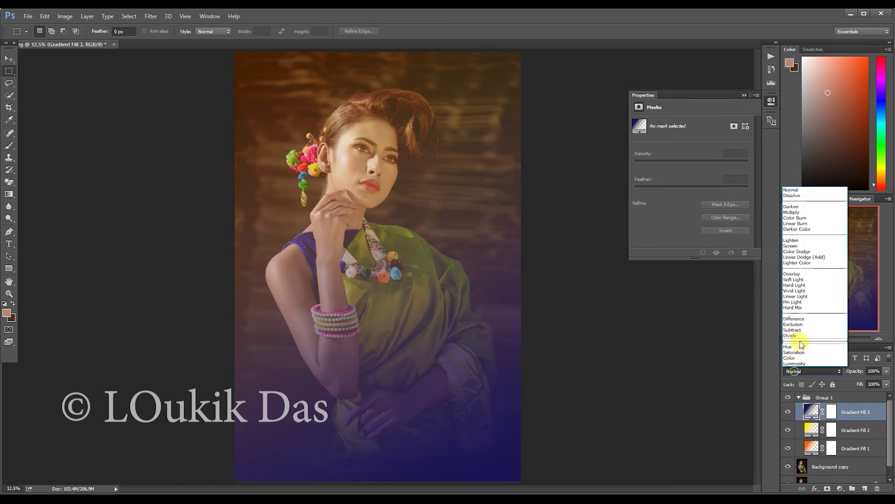
pyautogui.click(800, 325)
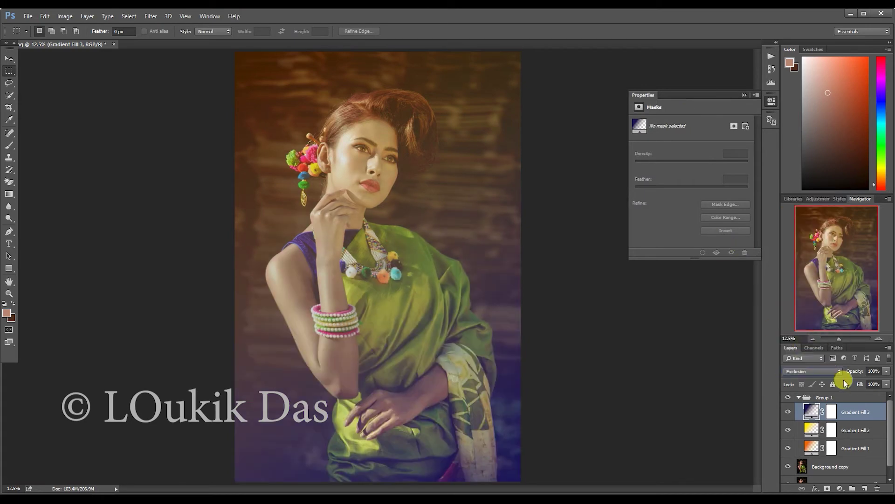
pyautogui.moveTo(855, 371)
pyautogui.mouseDown()
pyautogui.moveTo(822, 369)
pyautogui.moveTo(840, 372)
pyautogui.mouseUp()
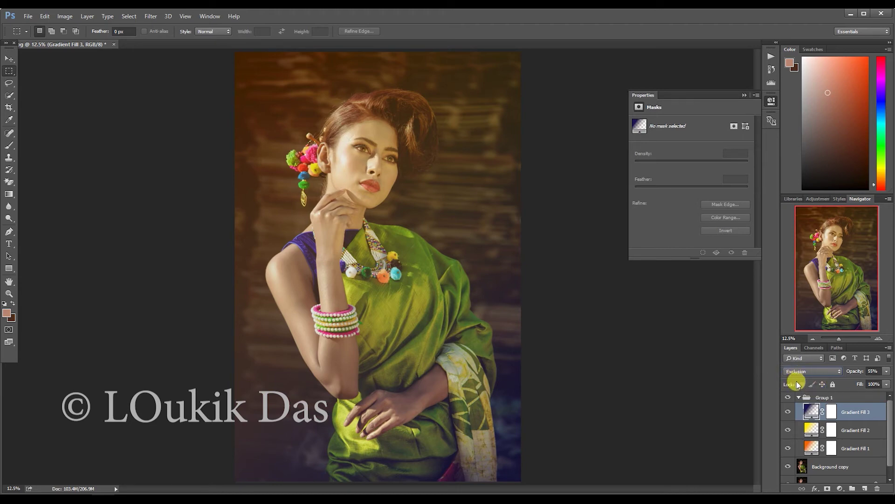
# - Set the dark blue gradient fill layer to Screen blend mode at 25% opacity
pyautogui.click(817, 371)
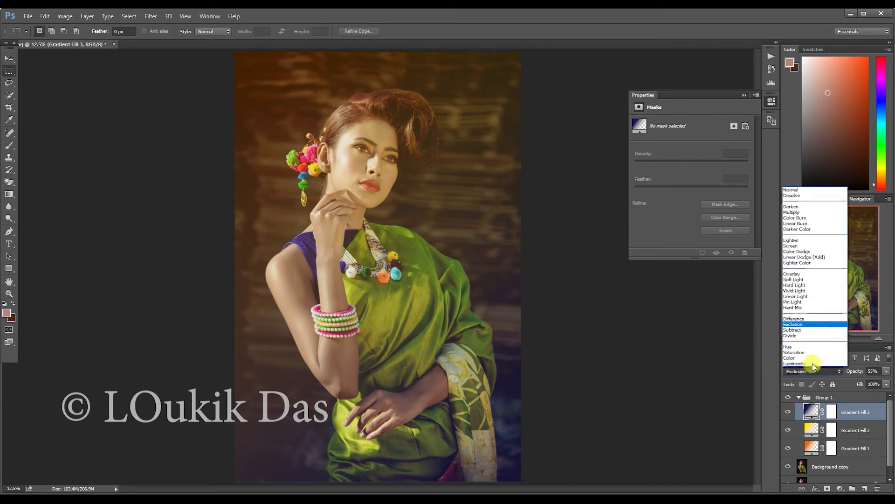
pyautogui.click(804, 250)
pyautogui.moveTo(855, 374)
pyautogui.mouseDown()
pyautogui.moveTo(830, 365)
pyautogui.moveTo(843, 369)
pyautogui.mouseUp()
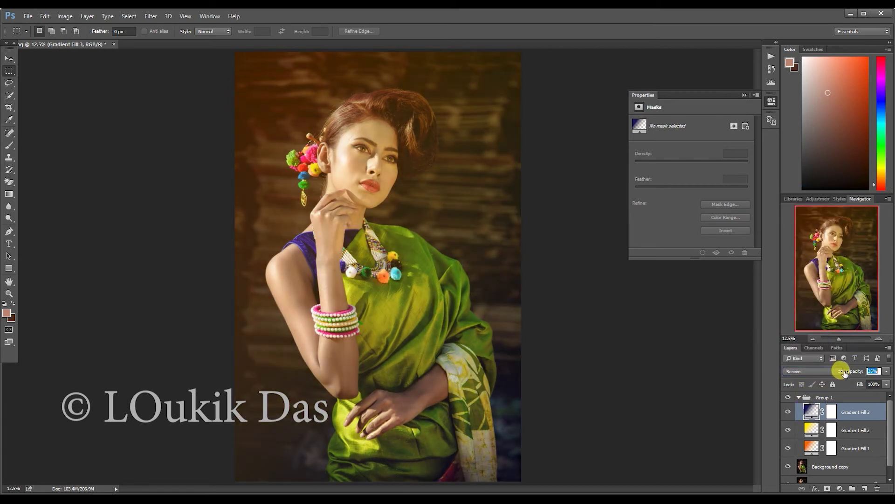
# - Toggle the gradient group's visibility to compare the effect, and reduce the opacity of the whole group
pyautogui.click(787, 398)
pyautogui.click(787, 397)
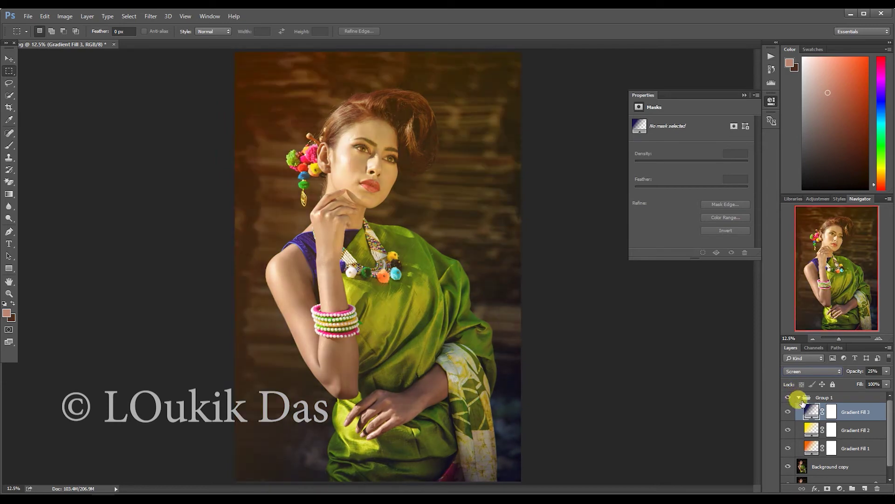
pyautogui.click(800, 399)
pyautogui.click(800, 399)
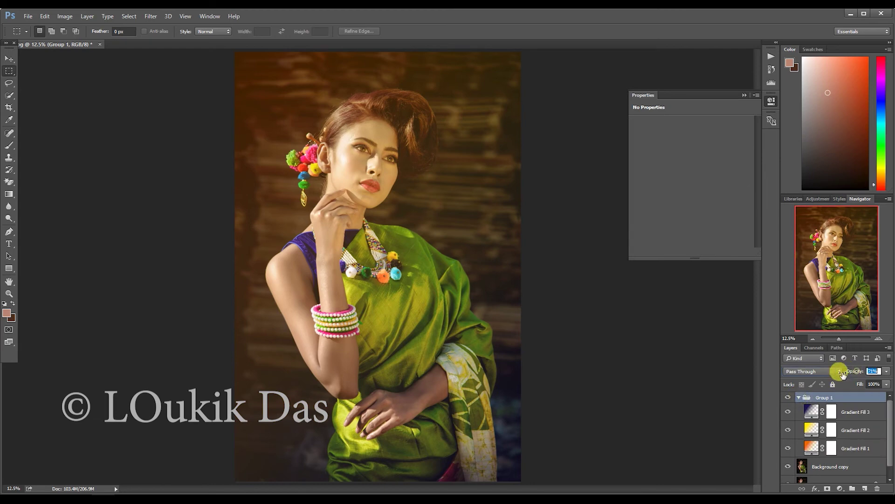
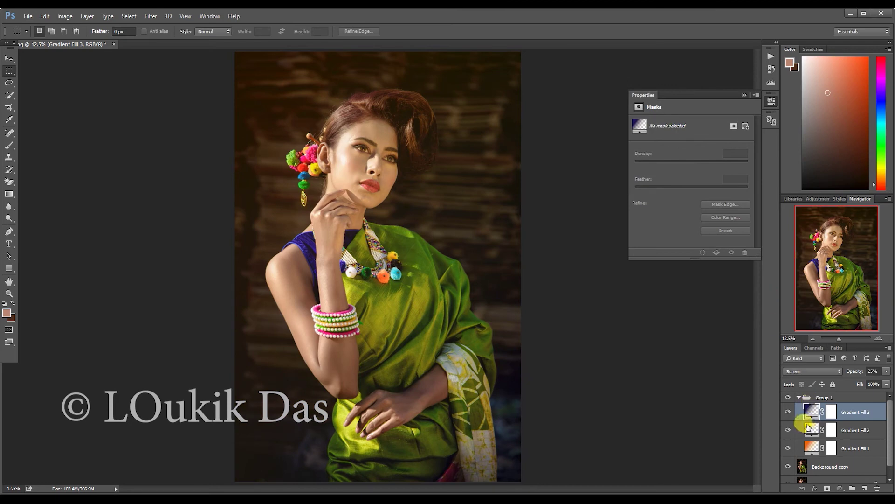
# - Change the yellow gradient fill's style to Radial and apply it
pyautogui.click(607, 128)
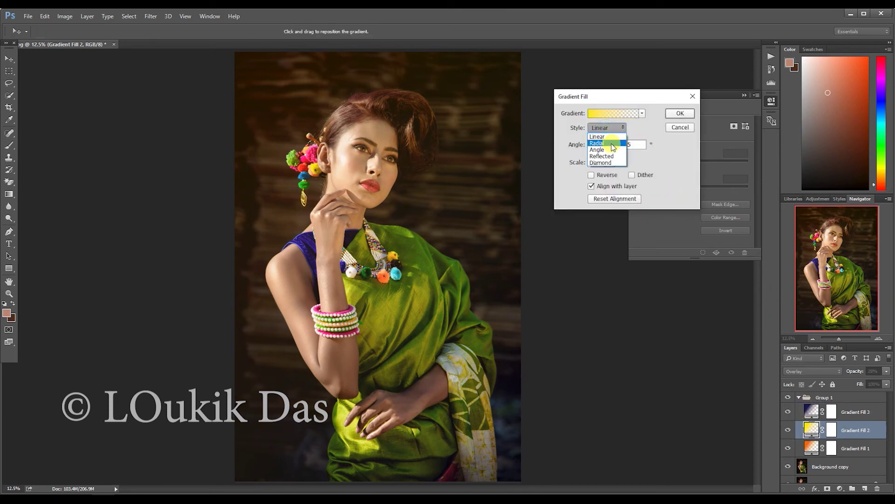
pyautogui.click(613, 144)
pyautogui.click(680, 114)
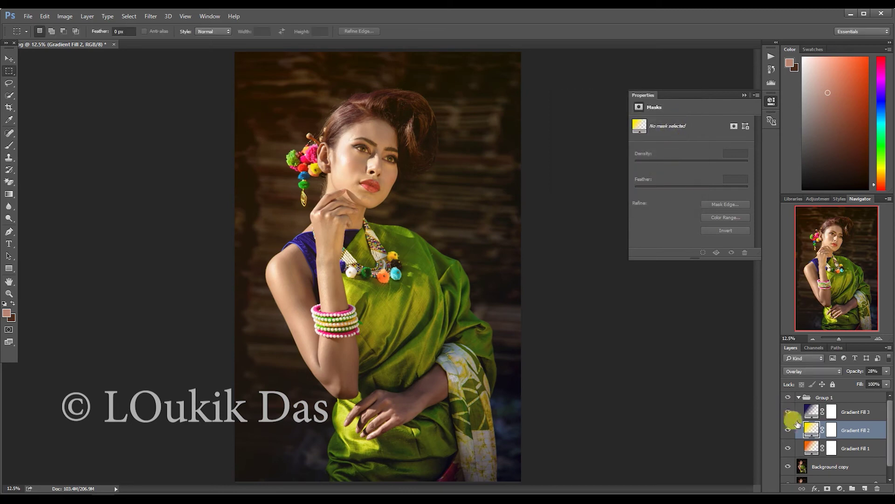
pyautogui.doubleClick(813, 428)
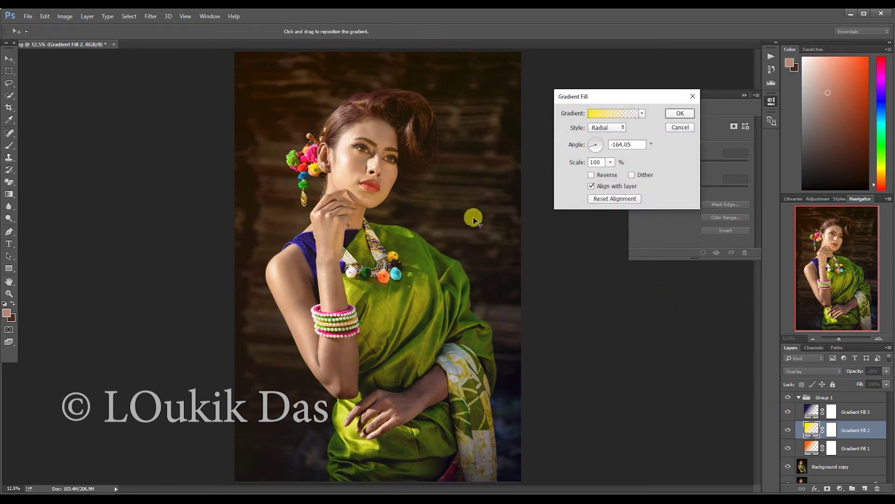
pyautogui.click(683, 113)
# - Raise the yellow layer's opacity to 100% to reposition its radial gradient on the photo, and reduce the layer's opacity to 77%
pyautogui.click(874, 371)
pyautogui.moveTo(856, 371); pyautogui.dragTo(837, 382)
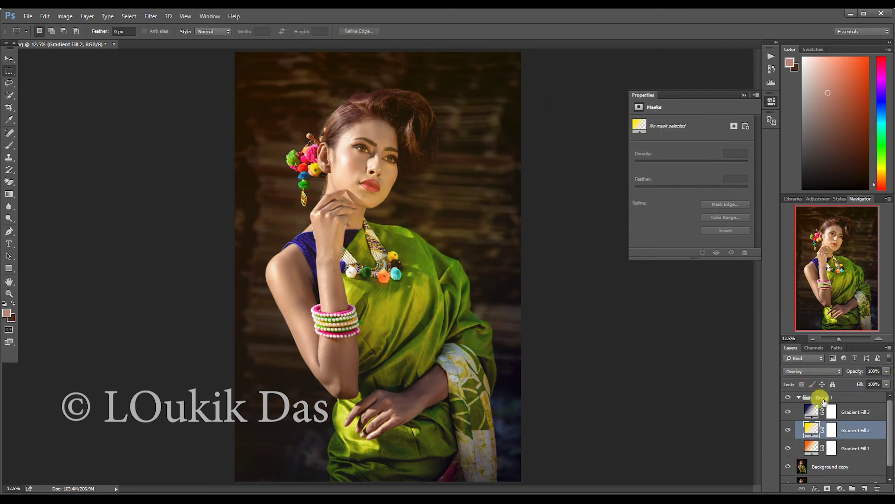
pyautogui.doubleClick(812, 430)
pyautogui.moveTo(396, 242); pyautogui.dragTo(425, 239)
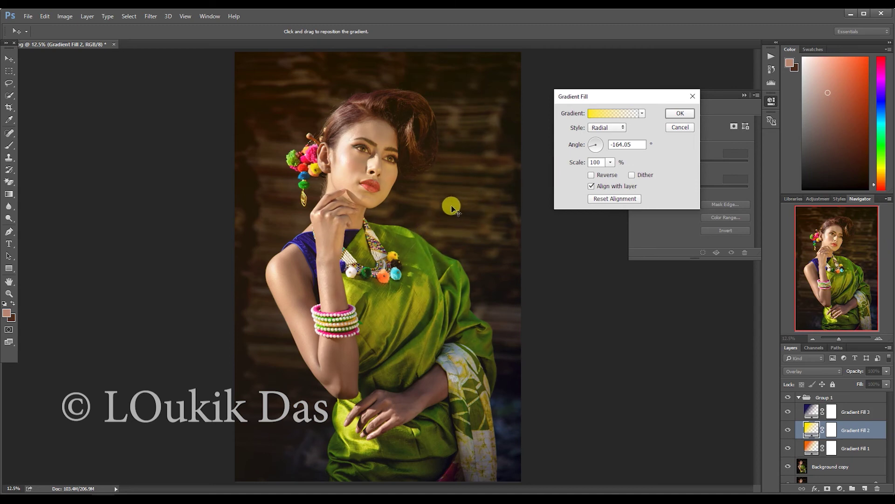
pyautogui.click(682, 112)
pyautogui.moveTo(864, 373); pyautogui.dragTo(841, 373)
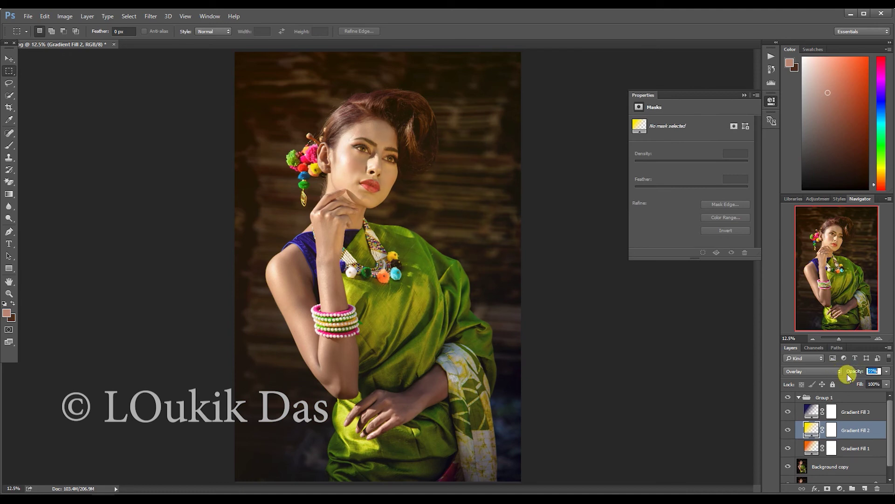
# - Change the orange gradient fill's style to Radial and apply it
pyautogui.click(812, 449)
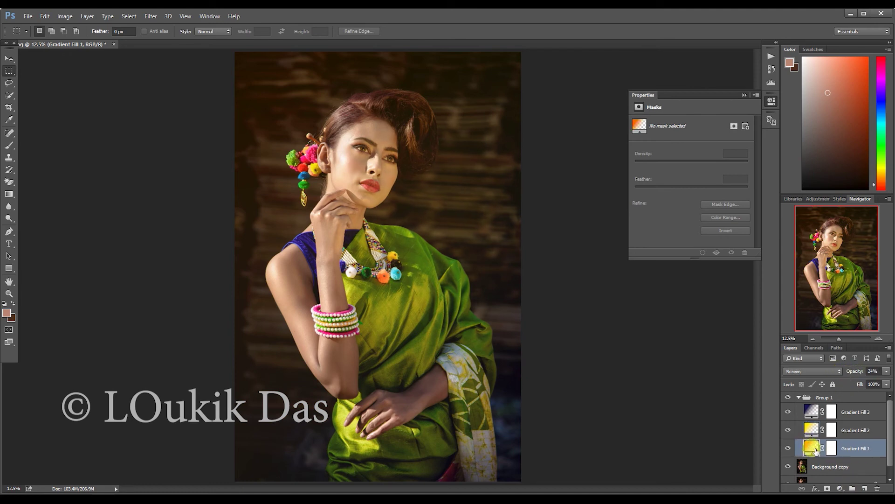
pyautogui.doubleClick(812, 448)
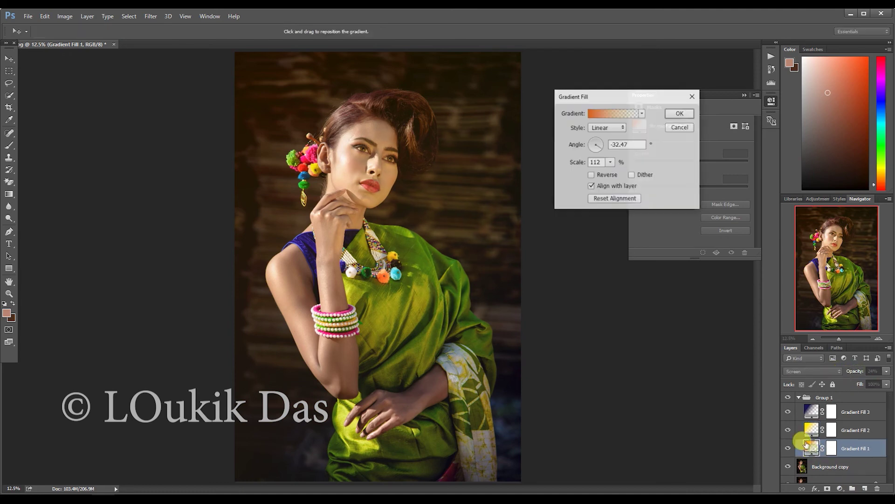
pyautogui.click(604, 135)
pyautogui.click(610, 142)
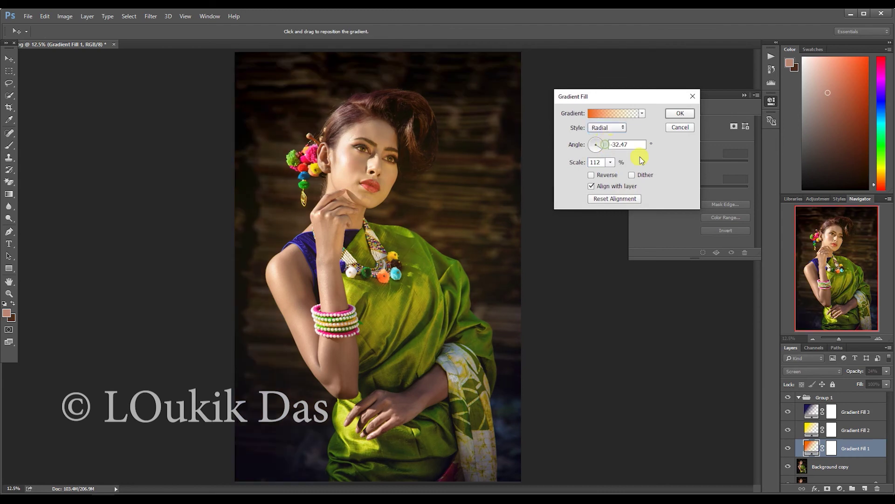
pyautogui.click(681, 114)
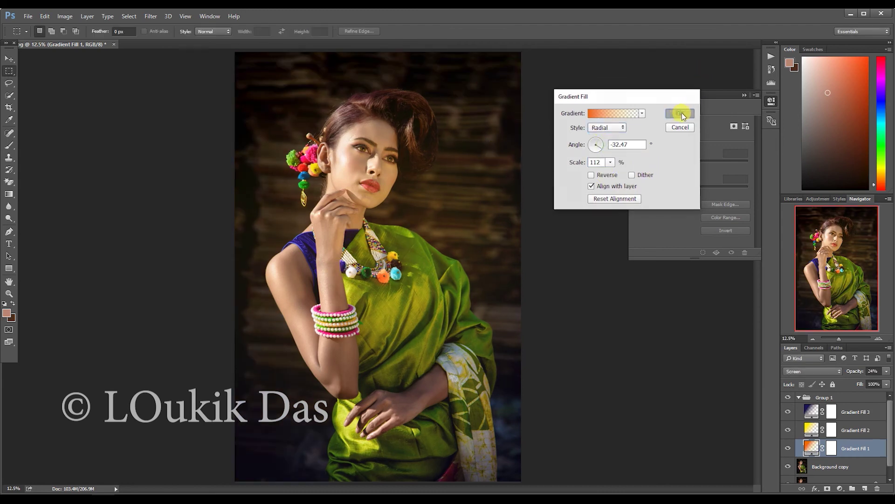
# - Reposition the orange radial gradient towards the upper-left area of the photo, beside the woman's hair, and apply it
pyautogui.doubleClick(812, 446)
pyautogui.moveTo(349, 257); pyautogui.dragTo(283, 119)
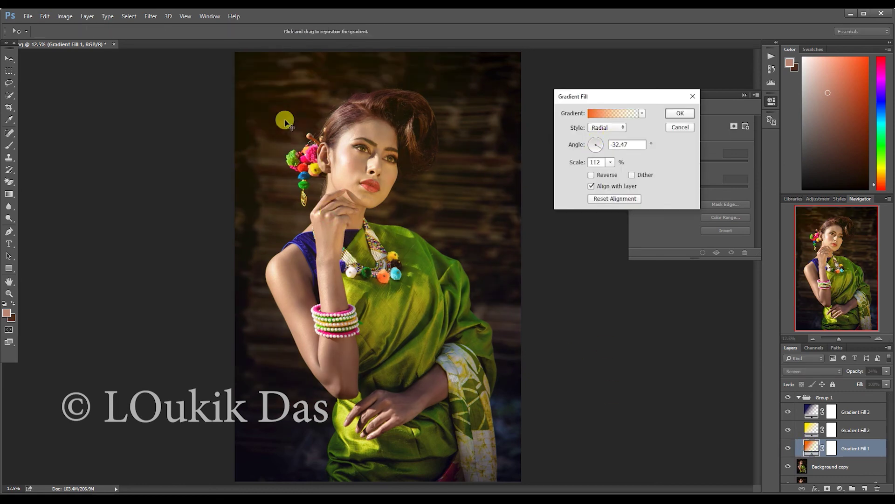
pyautogui.click(680, 113)
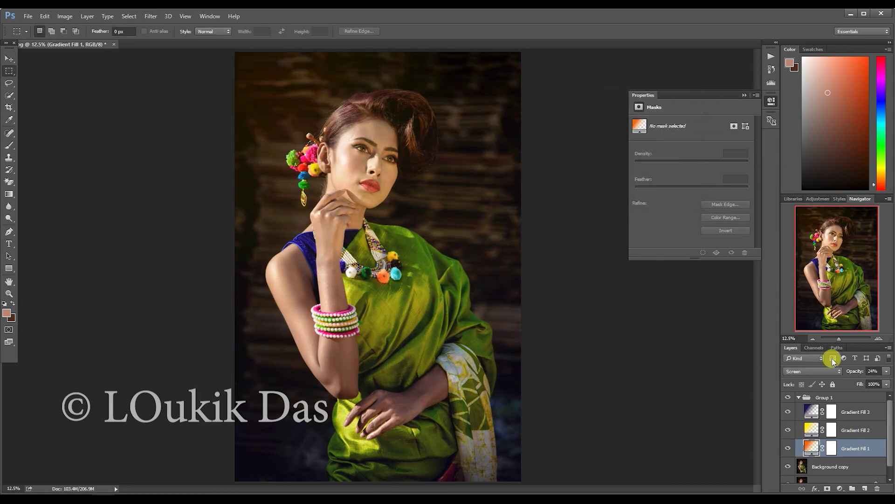
# - At 100% layer opacity, move the orange gradient nearer the photo's upper-left corner with a 175% scale, and reduce the layer's opacity to 63%
pyautogui.moveTo(851, 368); pyautogui.dragTo(891, 373)
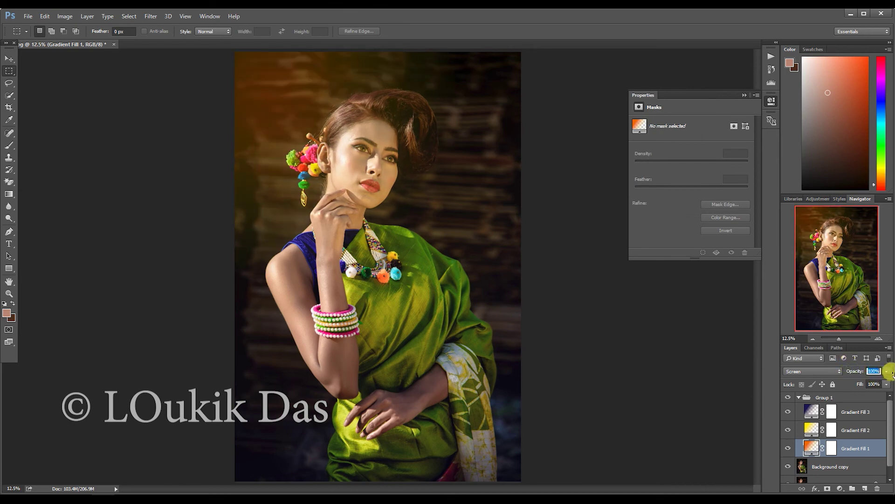
pyautogui.doubleClick(812, 446)
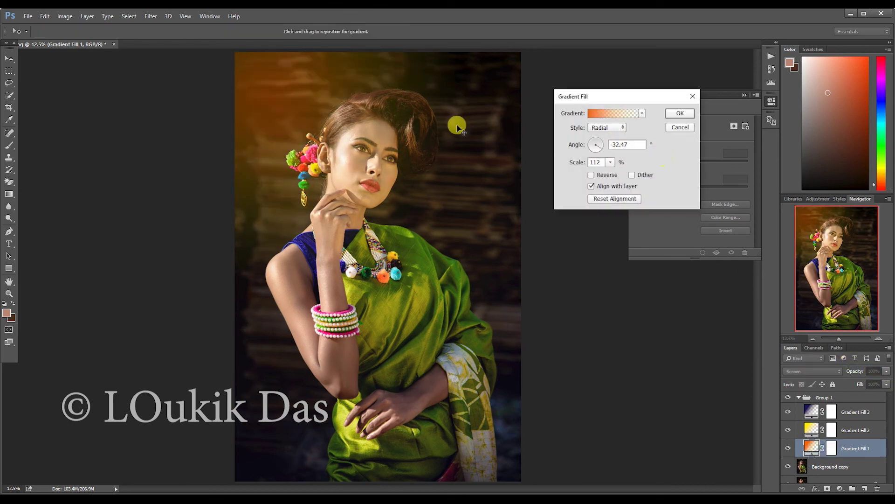
pyautogui.moveTo(326, 106); pyautogui.dragTo(257, 89)
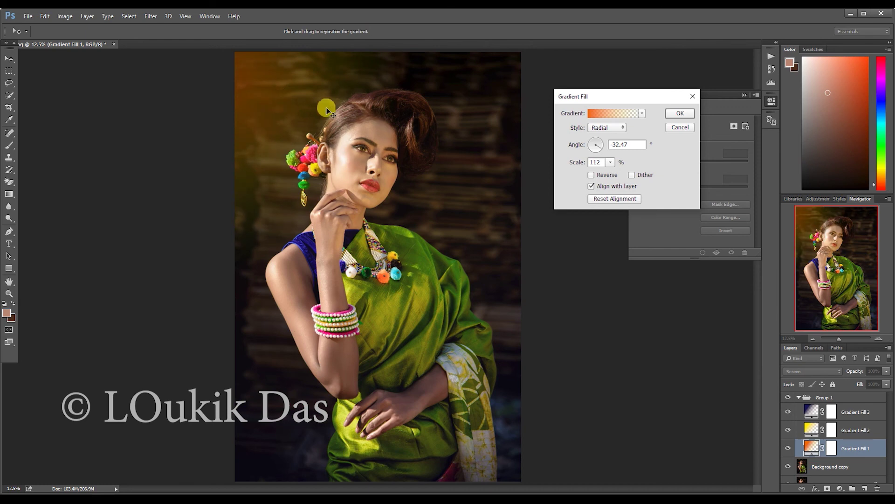
pyautogui.moveTo(595, 169); pyautogui.dragTo(604, 172)
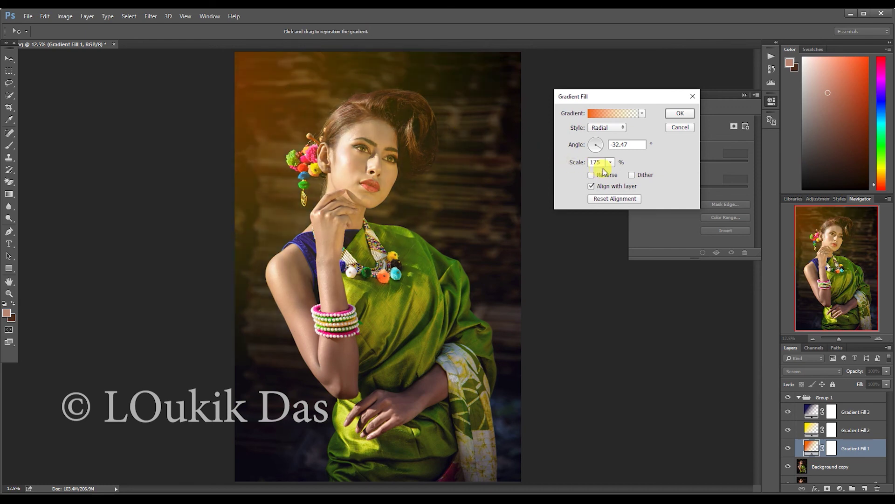
pyautogui.click(675, 112)
pyautogui.moveTo(858, 369)
pyautogui.mouseDown()
pyautogui.moveTo(834, 373)
pyautogui.moveTo(840, 372)
pyautogui.mouseUp()
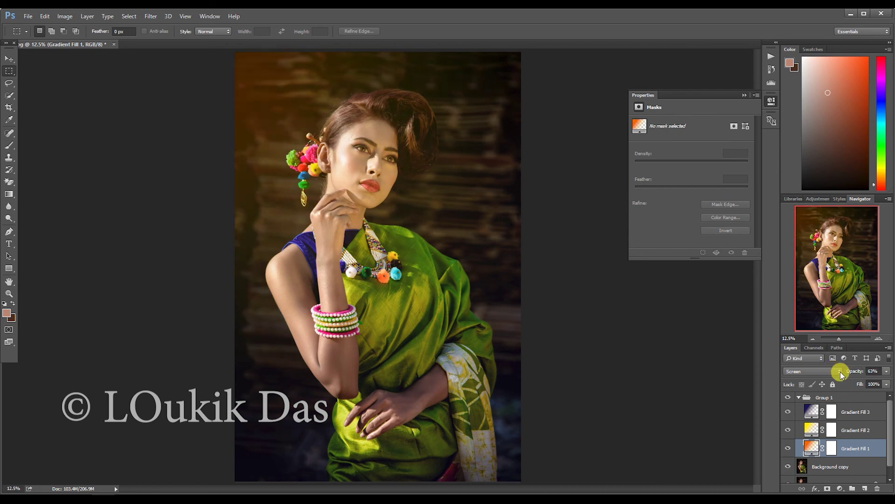
# - Toggle the gradient group's visibility repeatedly to compare the photo with and without the coloured light
pyautogui.click(787, 398)
pyautogui.click(788, 397)
pyautogui.click(787, 398)
pyautogui.click(787, 397)
pyautogui.click(787, 398)
pyautogui.click(789, 398)
pyautogui.click(788, 398)
pyautogui.click(788, 398)
# - Reduce the opacity of the whole gradient group to 34% and compare the photo with the group hidden and shown
pyautogui.click(840, 397)
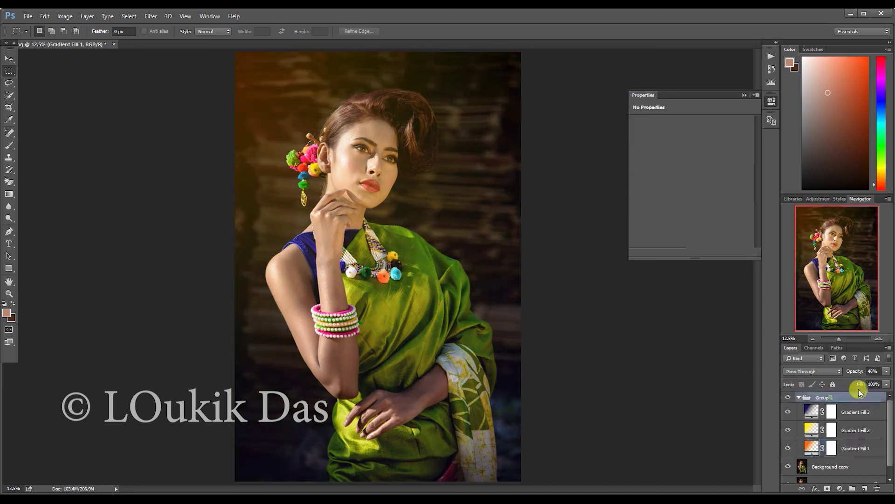
pyautogui.moveTo(855, 371); pyautogui.dragTo(846, 373)
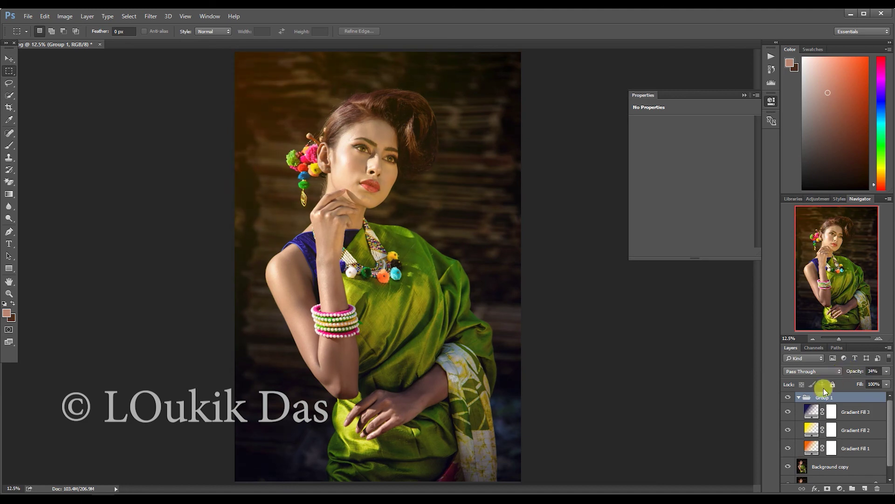
pyautogui.click(788, 397)
pyautogui.click(788, 398)
# - Collapse the gradient group and rename it Flare, hiding and showing it once to compare the finished effect
pyautogui.click(800, 398)
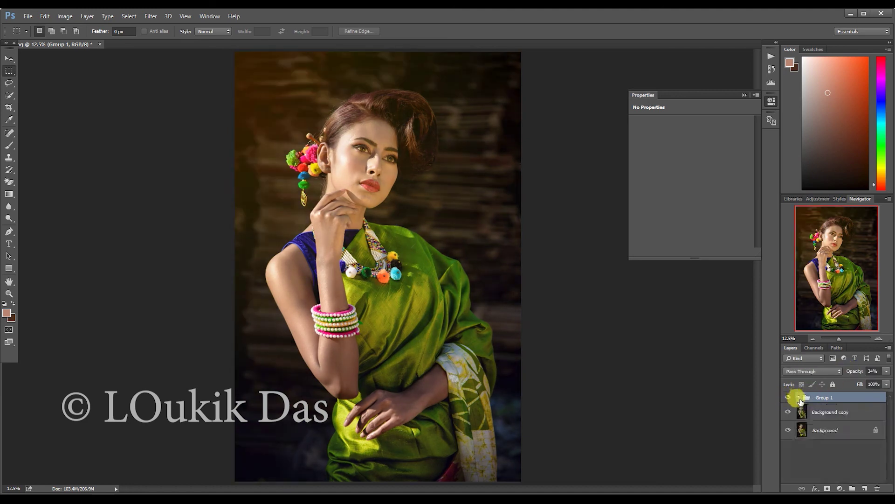
pyautogui.doubleClick(824, 397)
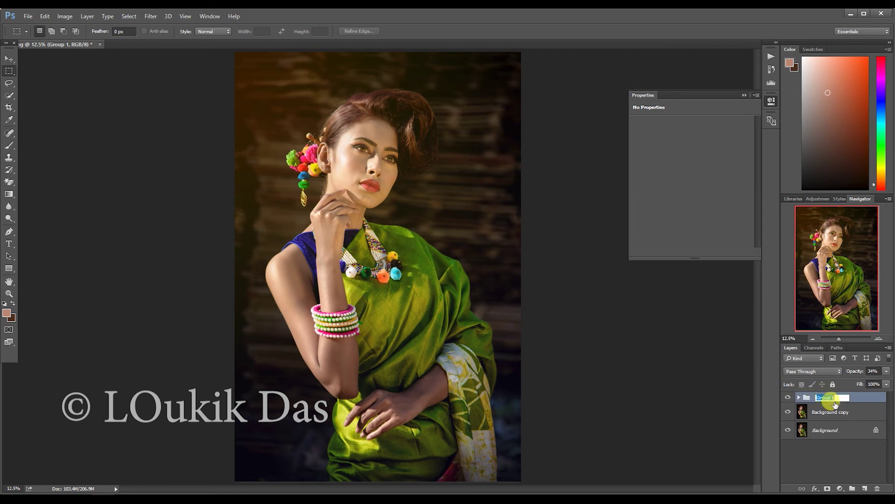
pyautogui.write('Flare')
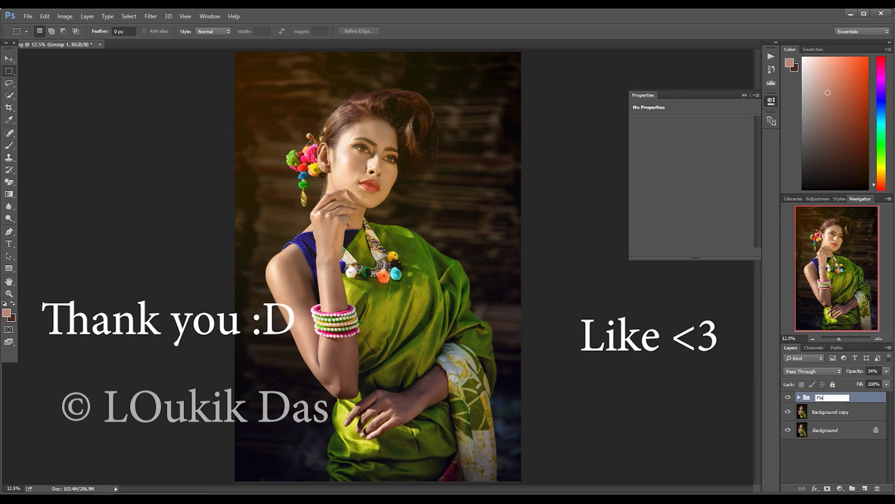
pyautogui.press('Return')
pyautogui.click(789, 397)
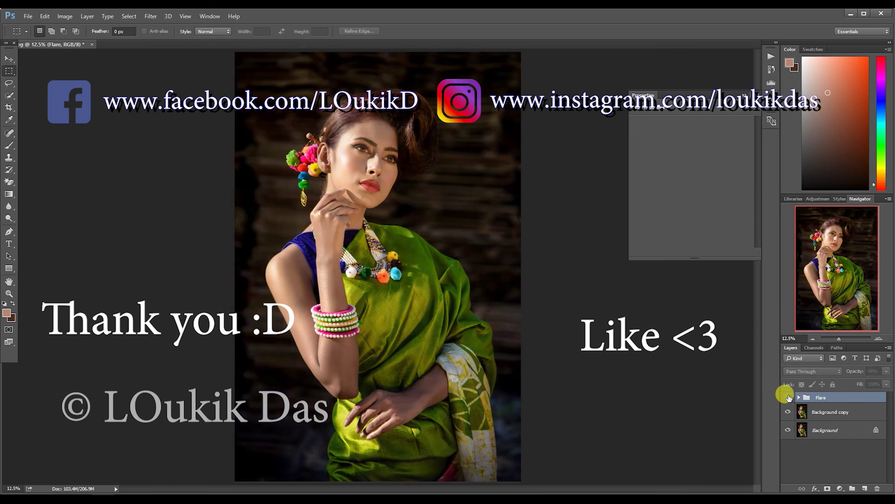
pyautogui.click(790, 396)
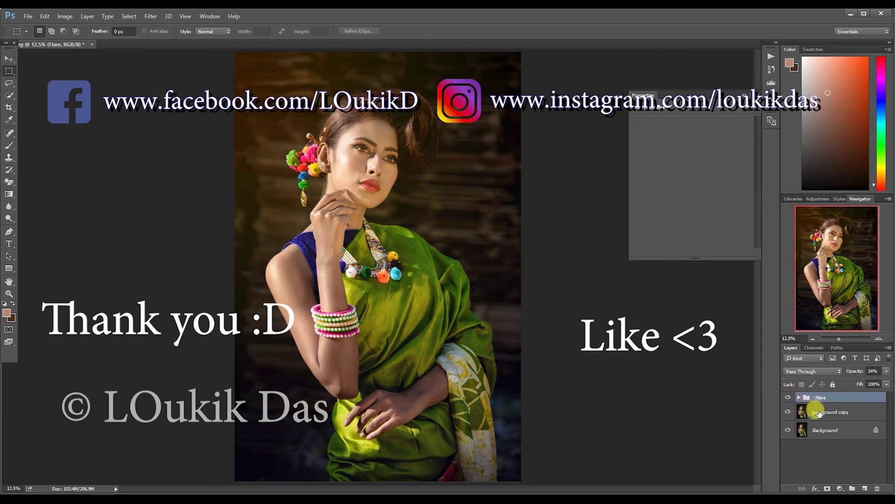